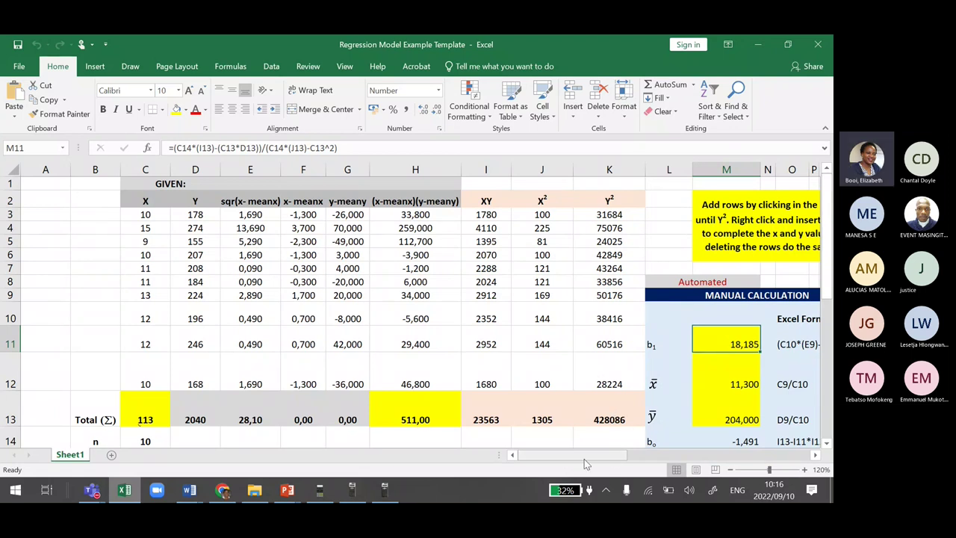
Step: Examine the manual calculation block: the slope, the means of x and y, the intercept and the regression line
drag(585, 464, 641, 463)
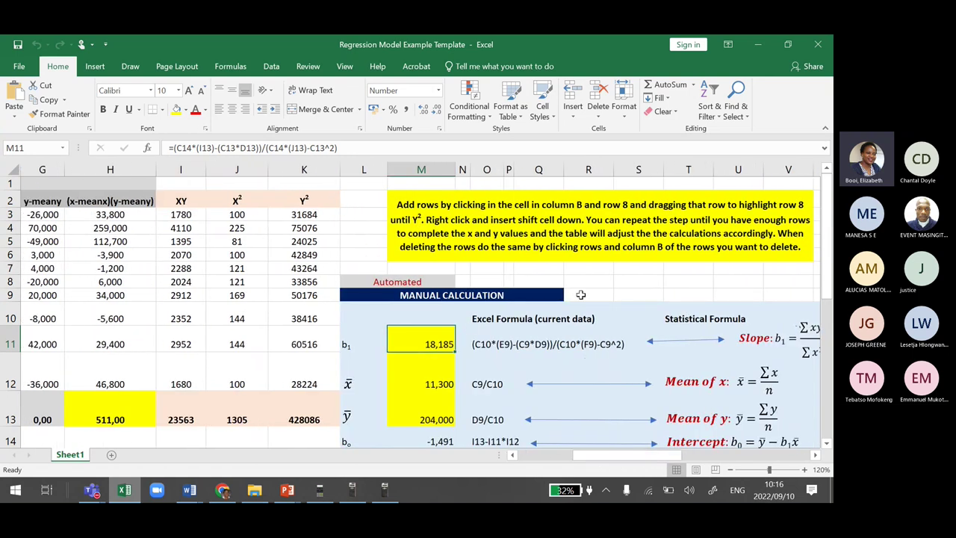
drag(827, 240, 827, 244)
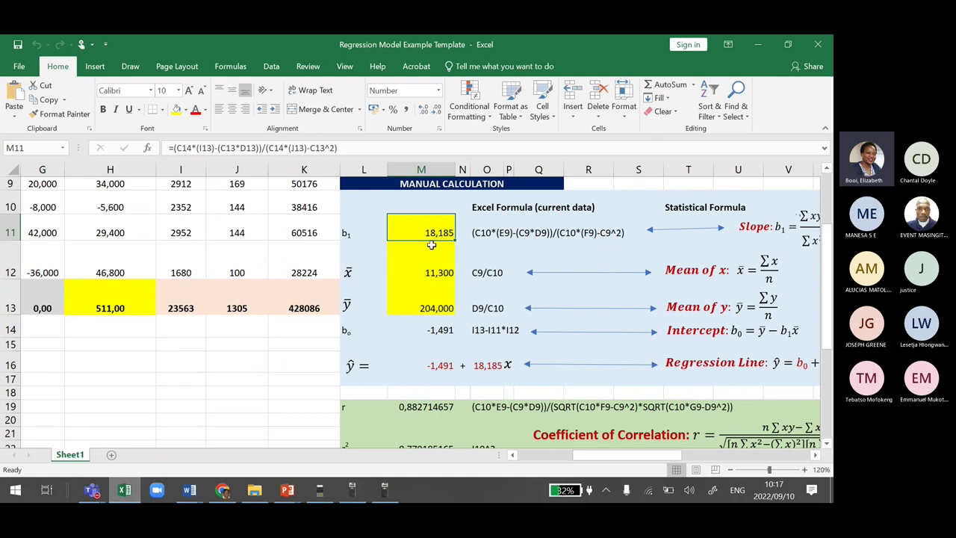
click(349, 233)
click(349, 272)
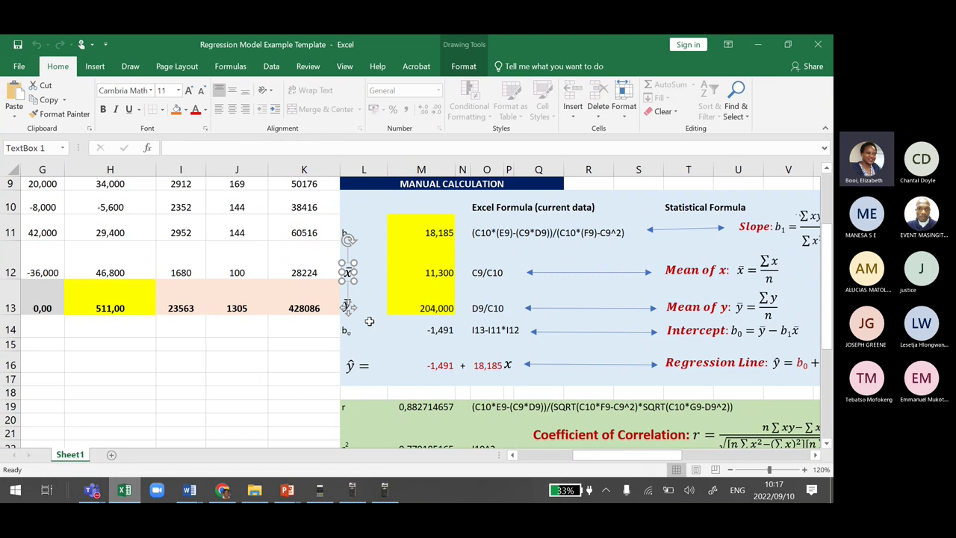
click(378, 274)
click(371, 306)
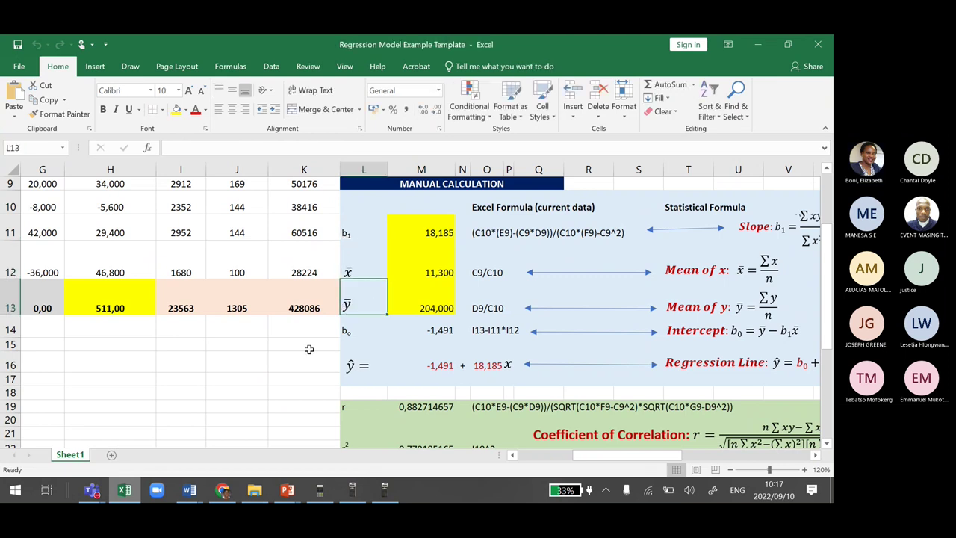
click(369, 327)
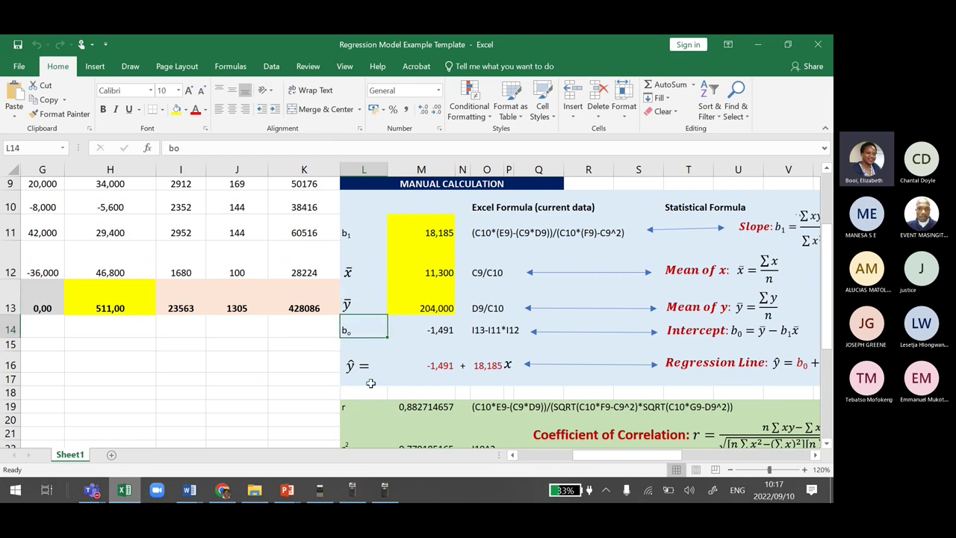
click(416, 378)
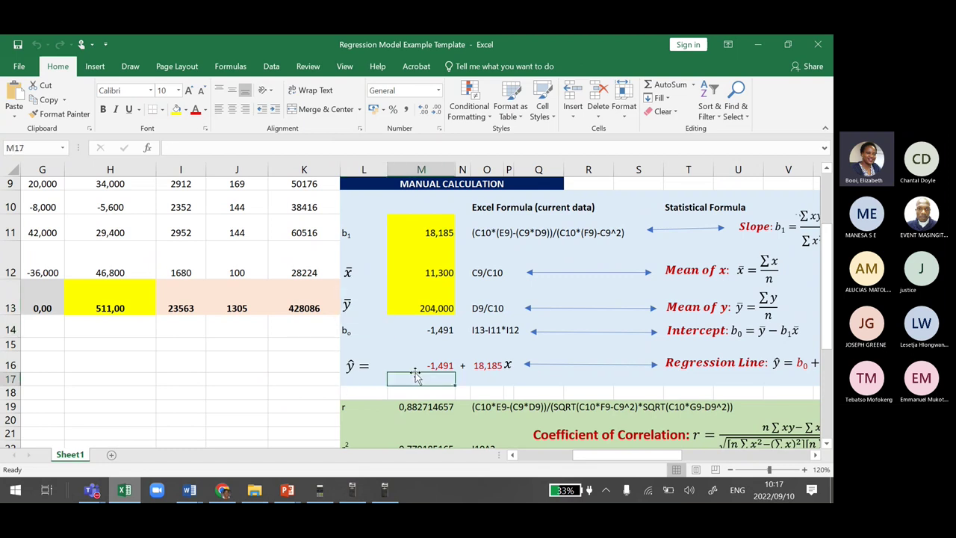
click(502, 364)
click(366, 364)
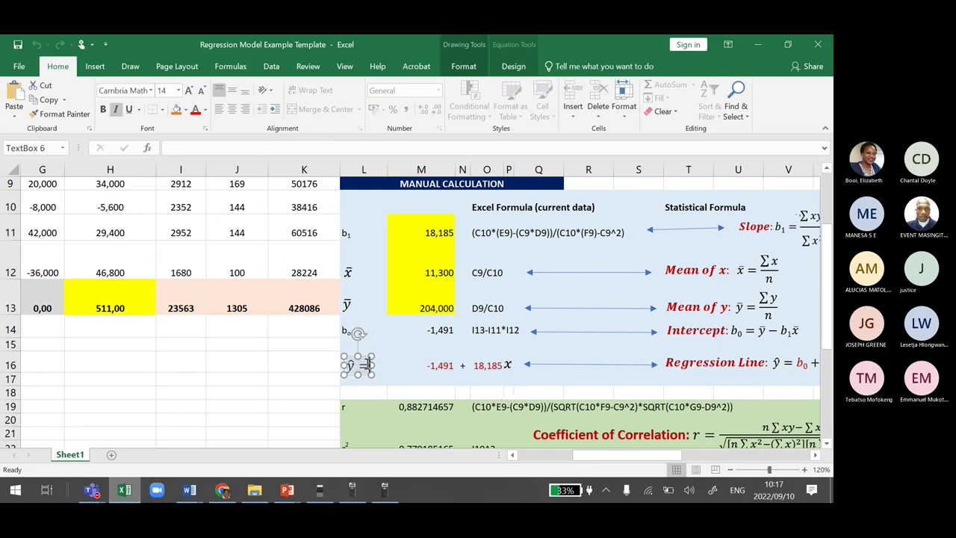
Step: Highlight the regression line equation in M16:P16 with a yellow fill
drag(390, 363, 512, 365)
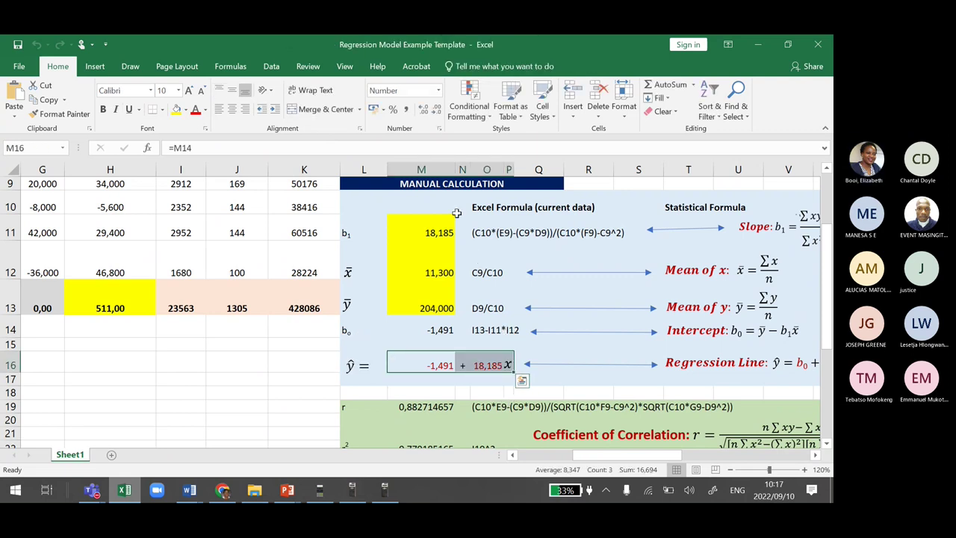
click(176, 110)
click(172, 345)
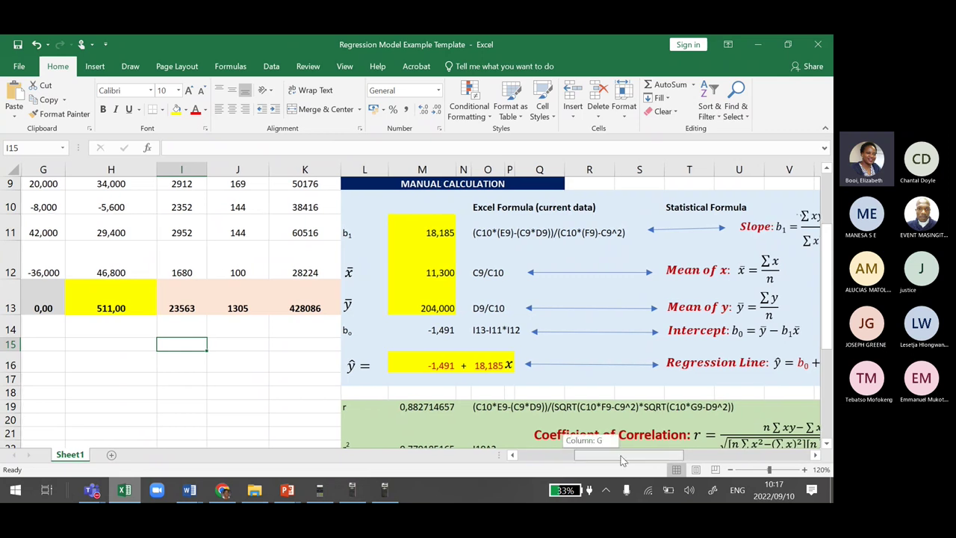
Step: Highlight the correlation coefficient r in M19 and r² in M22 with a yellow fill
drag(591, 454, 635, 457)
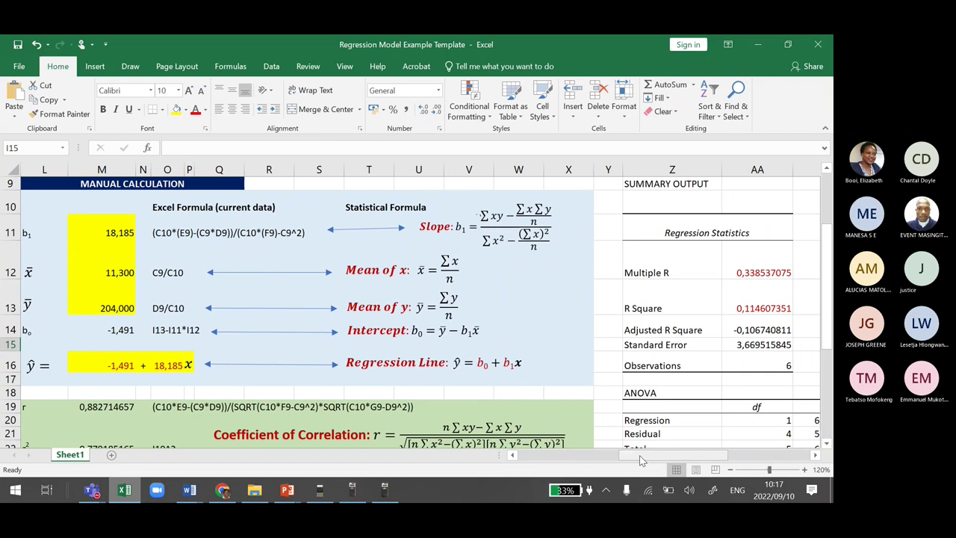
drag(640, 455, 830, 306)
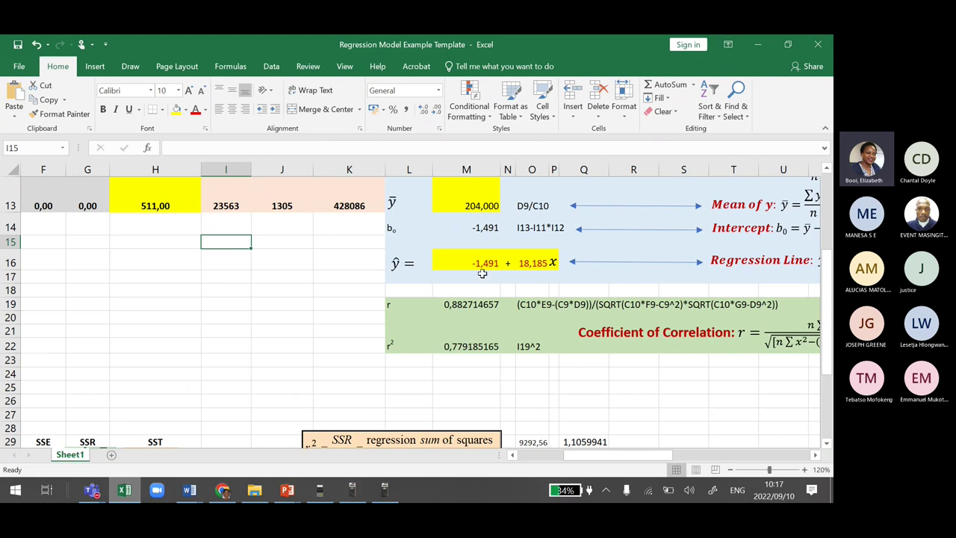
click(454, 307)
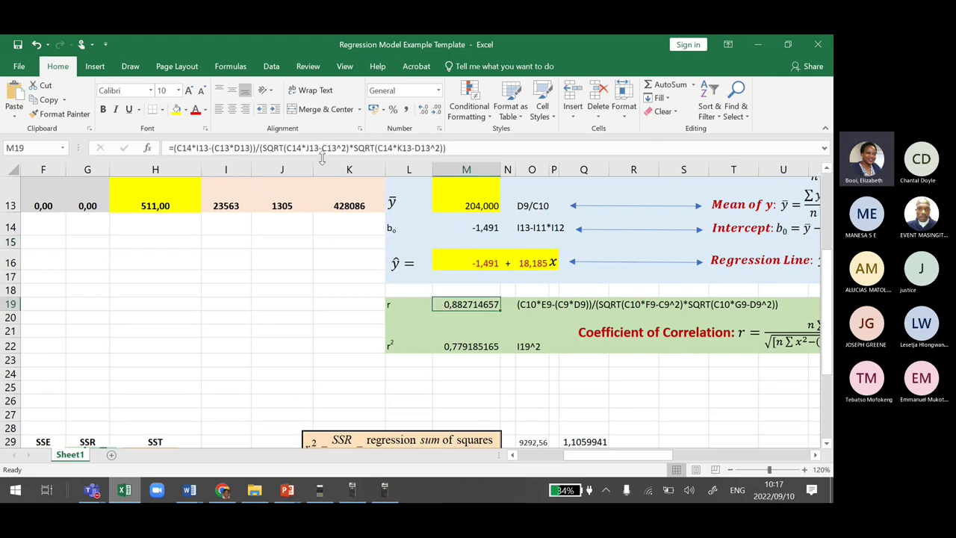
click(176, 109)
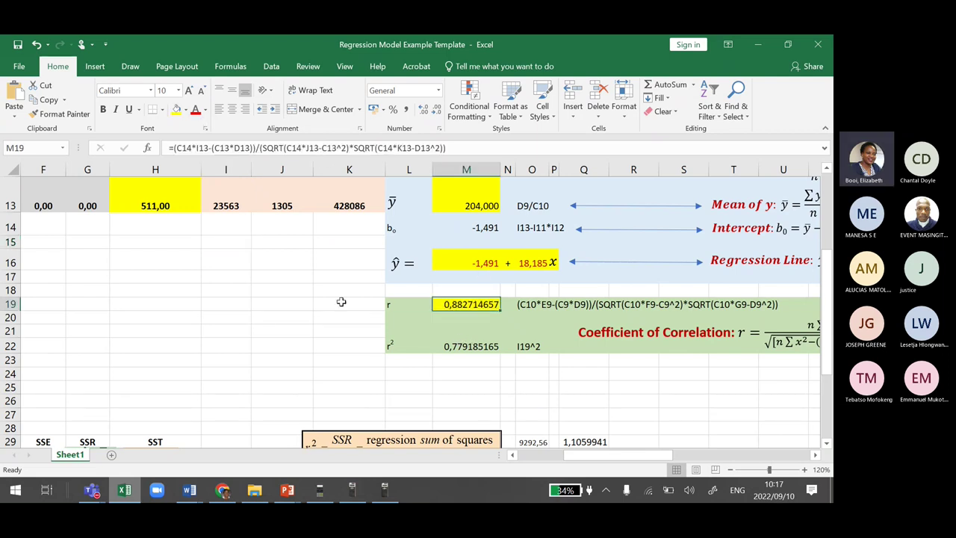
click(453, 347)
click(176, 110)
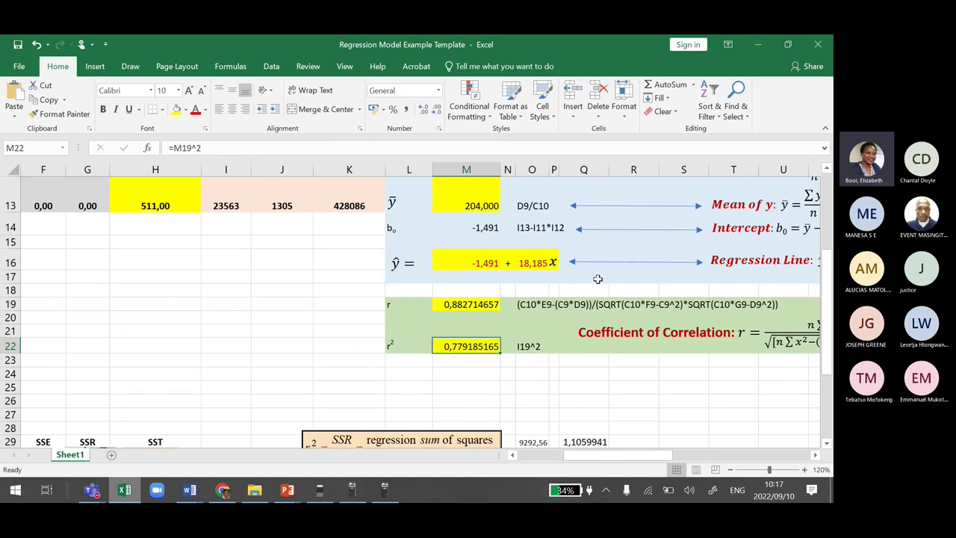
Step: Examine the SSE, SSR and SST table, checking the SSE and SSR totals in row 41
mouse_move(640, 453)
mouse_down()
mouse_move(675, 464)
mouse_move(641, 459)
mouse_up()
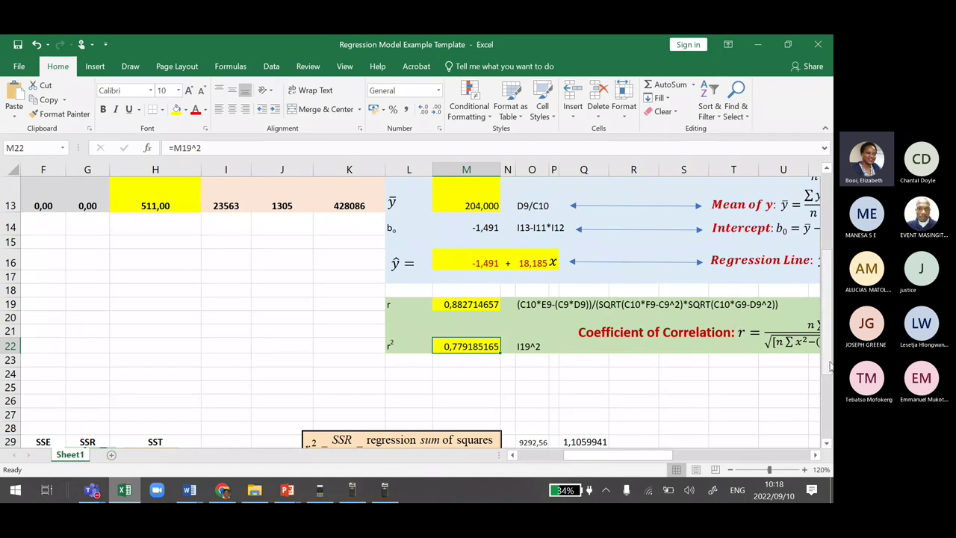
drag(828, 345, 829, 333)
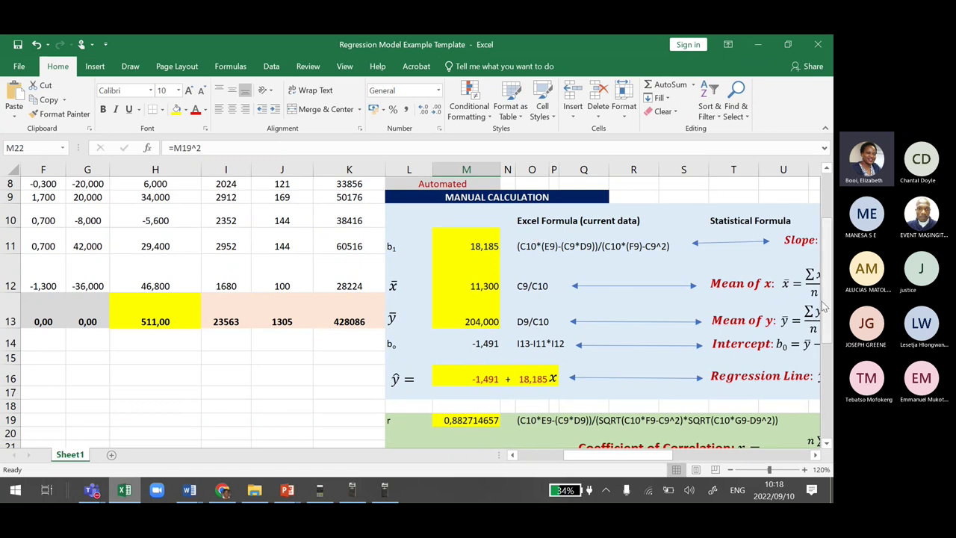
drag(828, 307, 792, 377)
drag(590, 456, 547, 470)
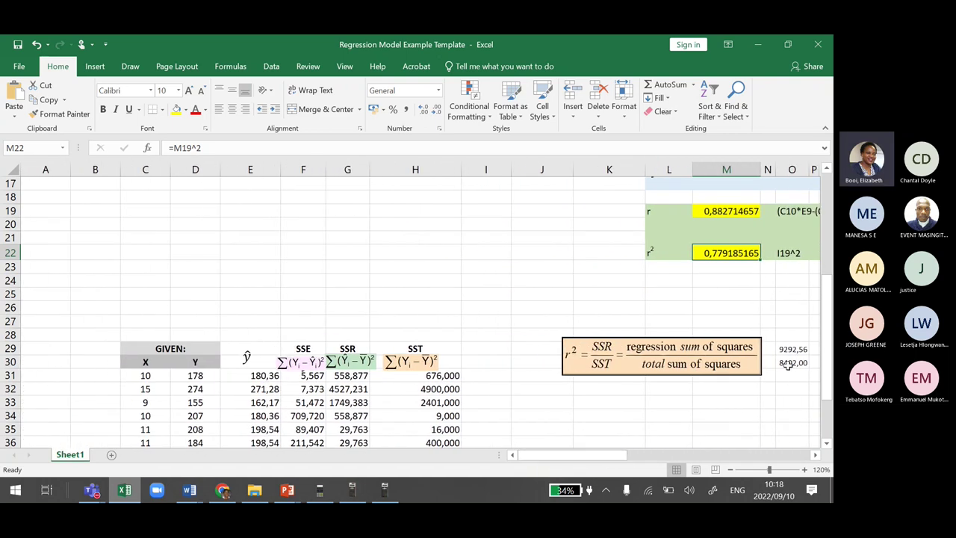
drag(826, 320, 831, 354)
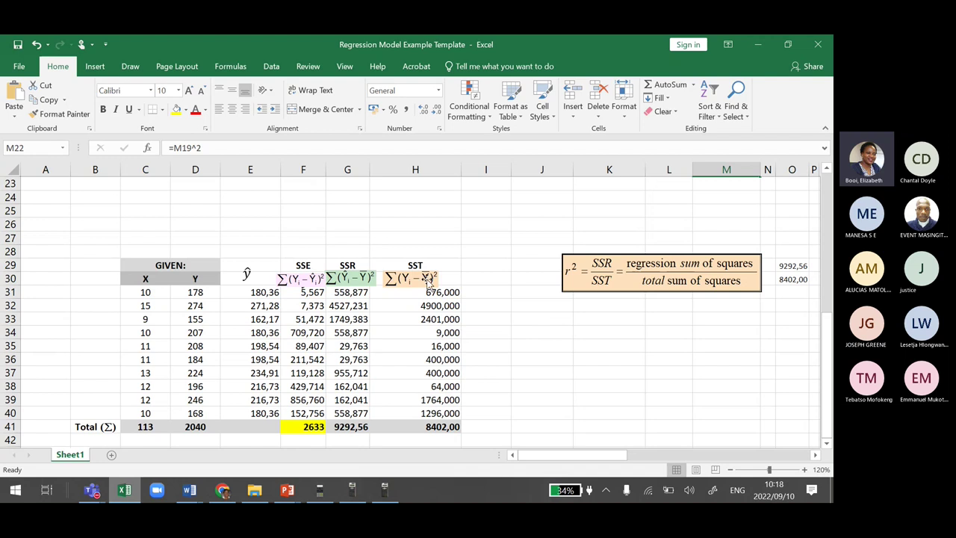
click(312, 427)
click(337, 426)
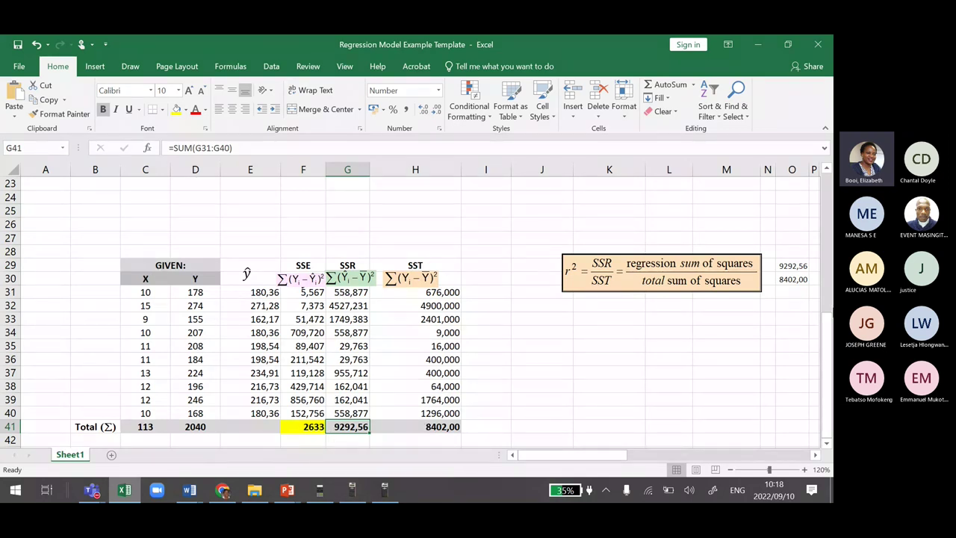
Step: Read the yellow note in M2 on adding and deleting table rows
drag(827, 350, 828, 198)
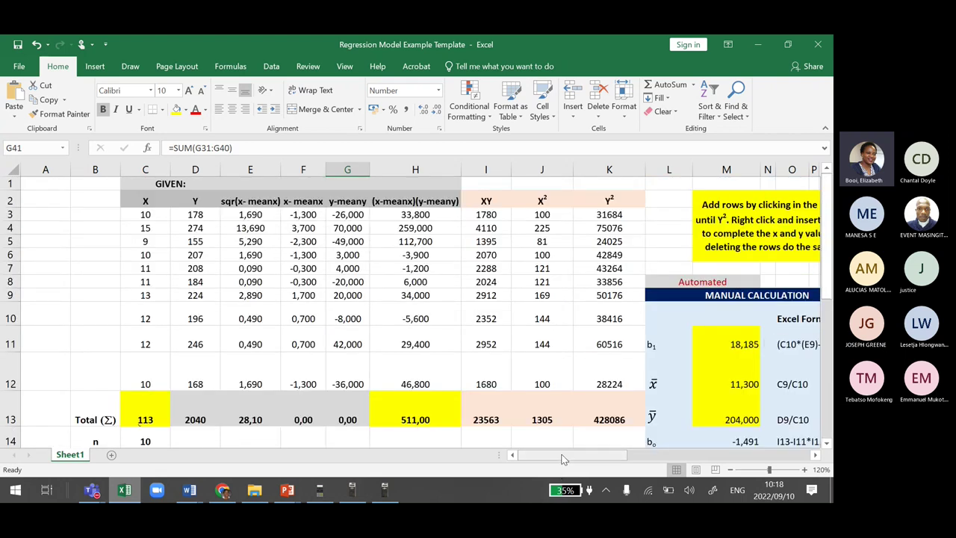
drag(564, 459, 629, 461)
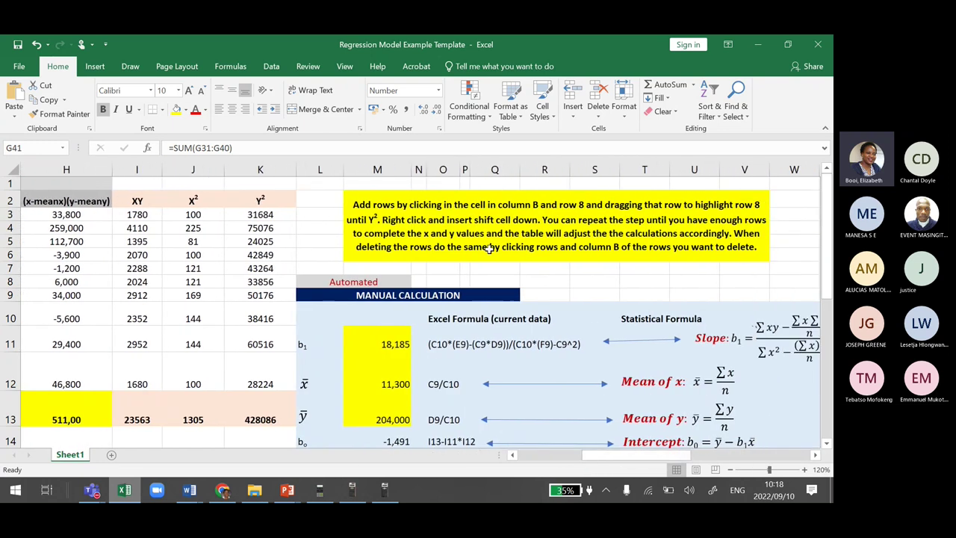
click(366, 205)
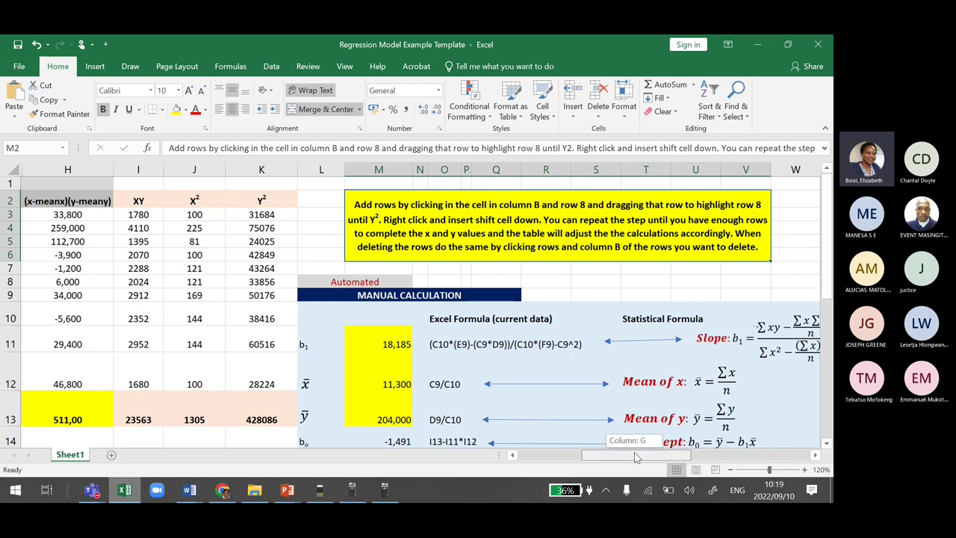
Step: Select C7:K12 and rows 7 to 13 to point out which table rows can be inserted or deleted
drag(634, 452, 567, 447)
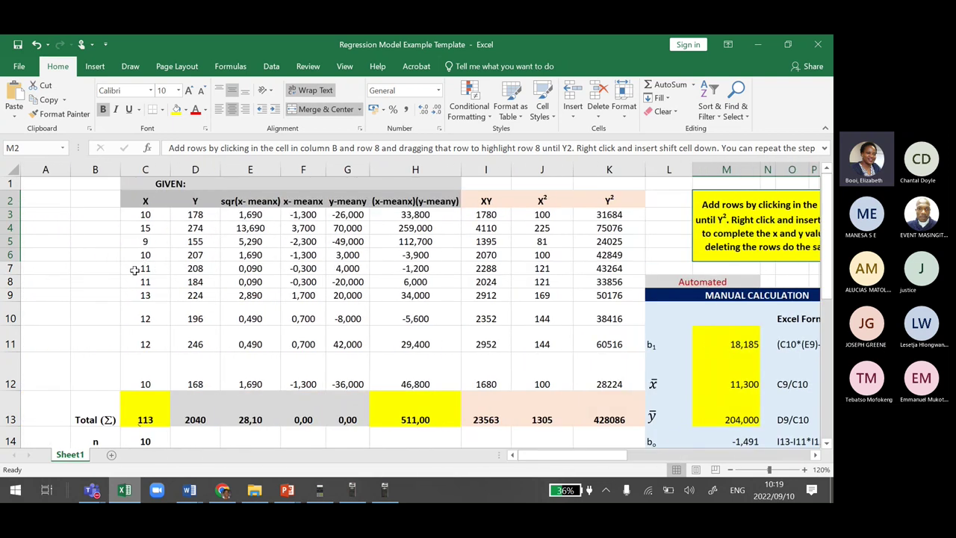
drag(142, 271, 602, 364)
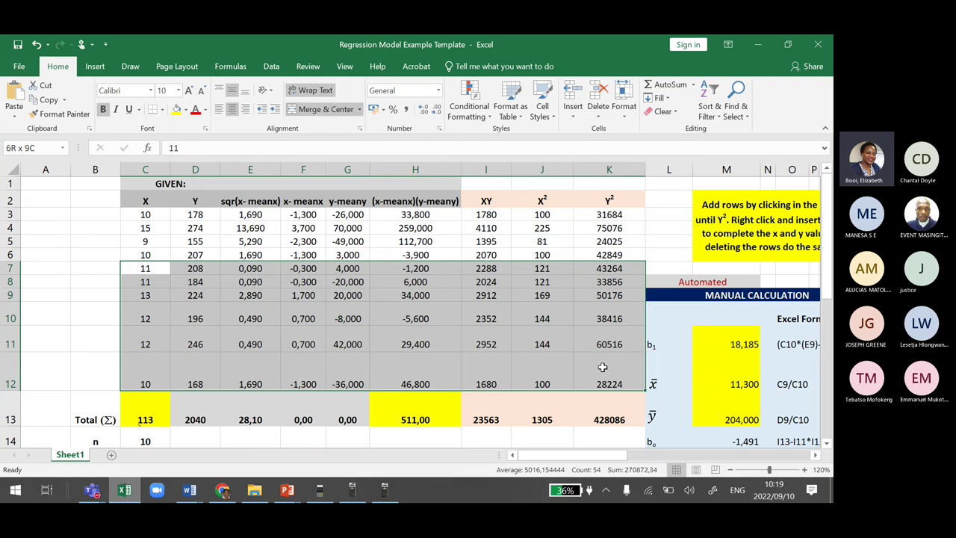
drag(603, 367, 603, 367)
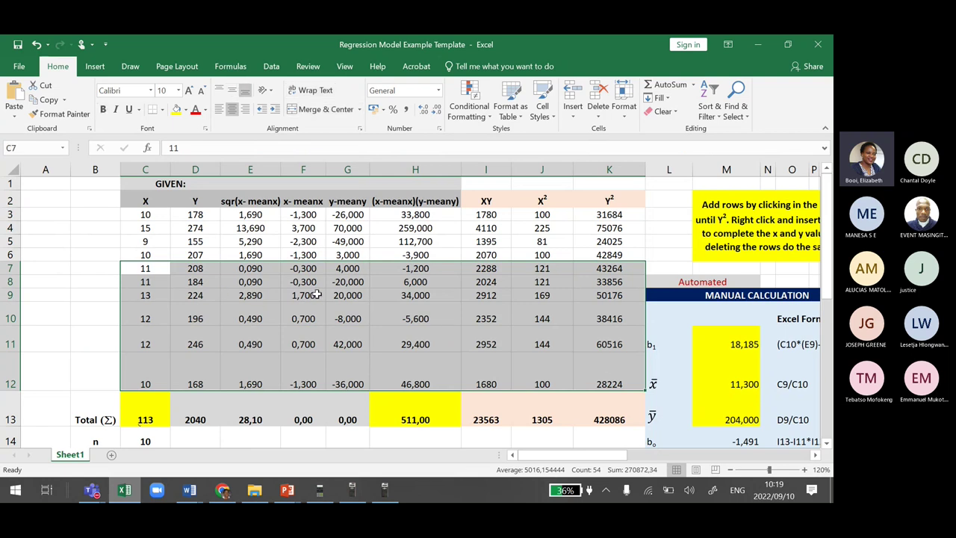
drag(11, 268, 3, 417)
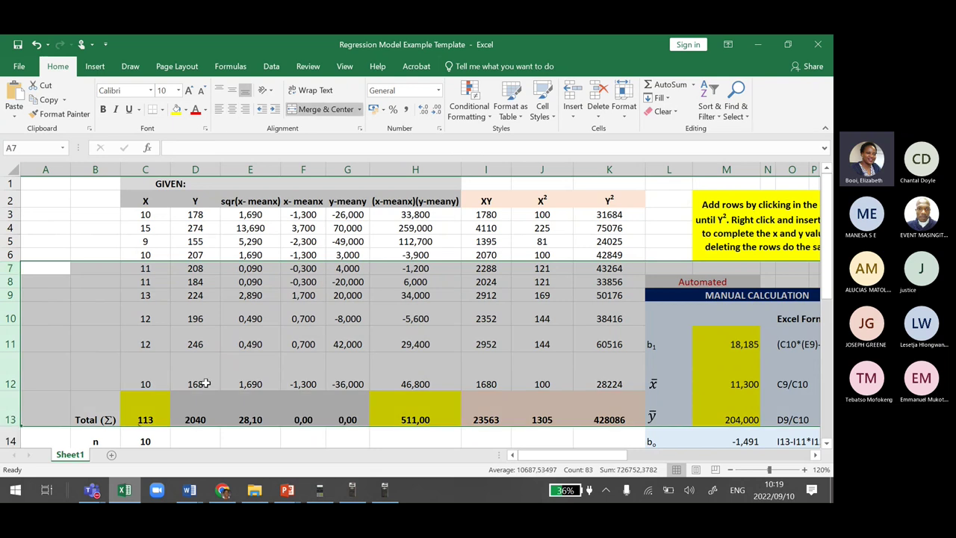
click(366, 351)
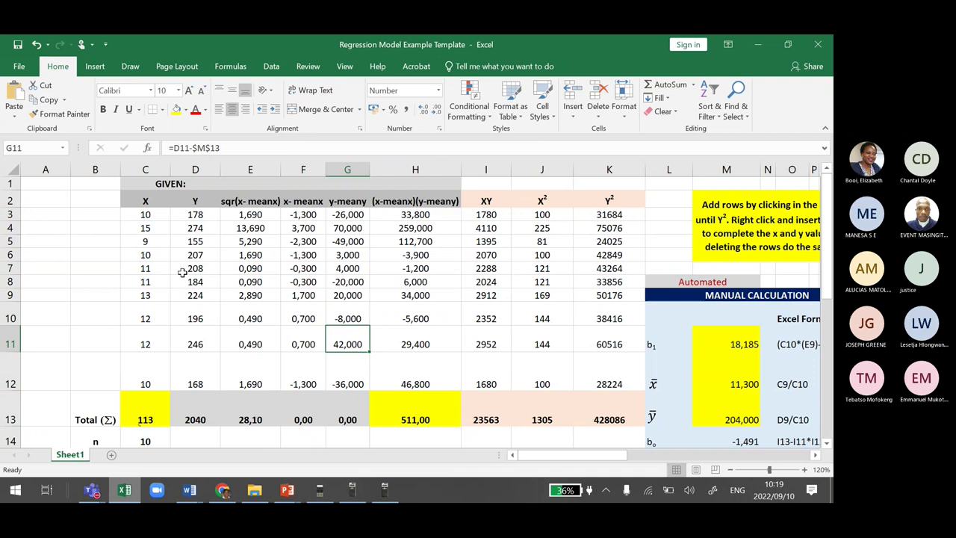
click(140, 267)
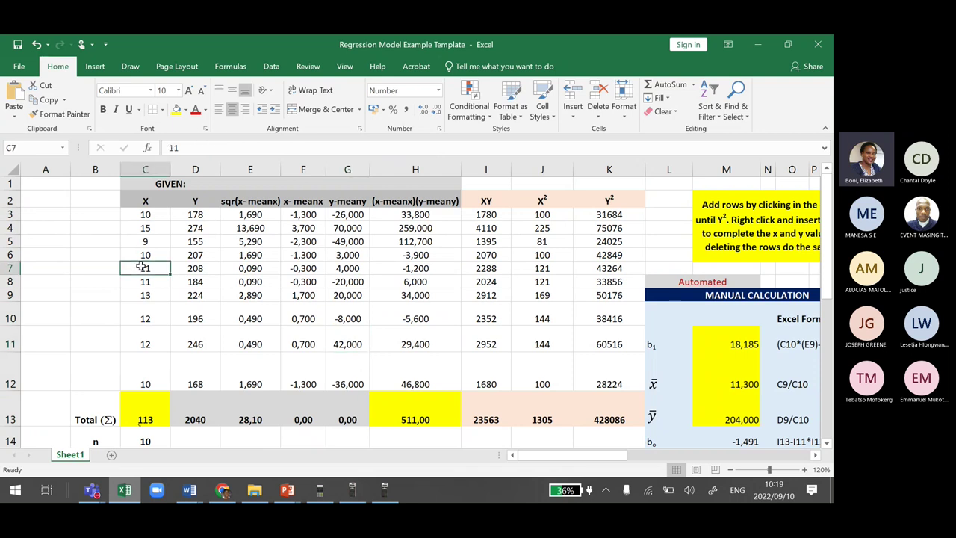
Step: Shade the calculated columns E3:K12 with a grey fill, leaving the X and Y input values unshaded
click(145, 213)
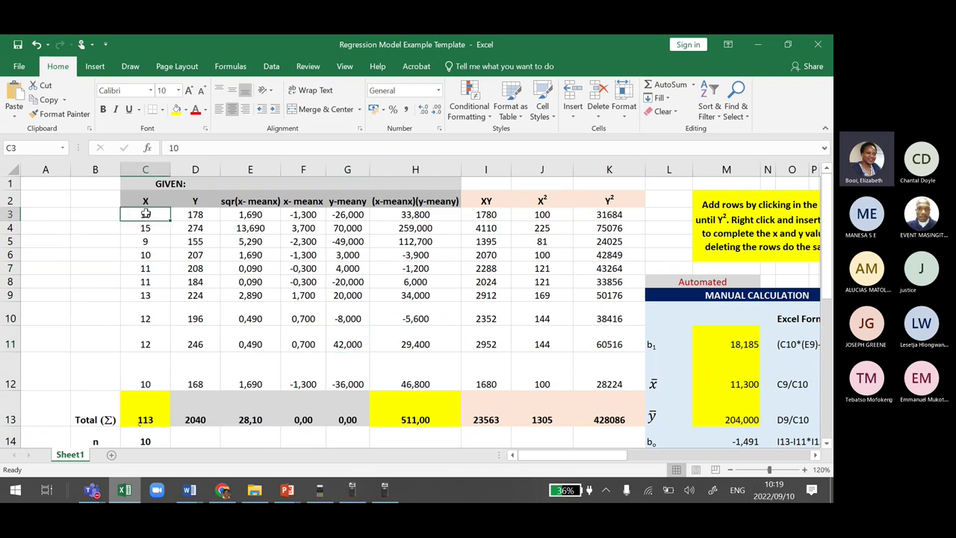
drag(146, 214, 193, 377)
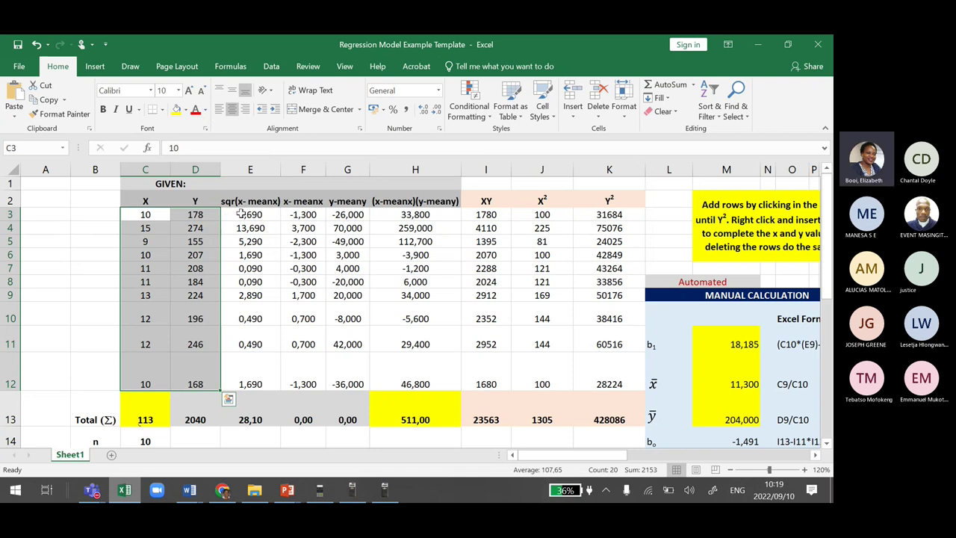
drag(240, 214, 609, 382)
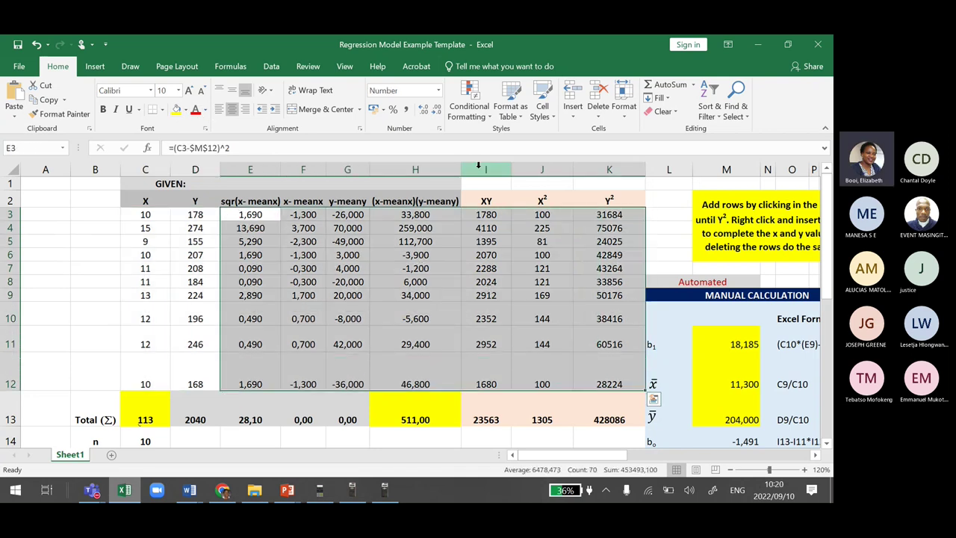
click(186, 109)
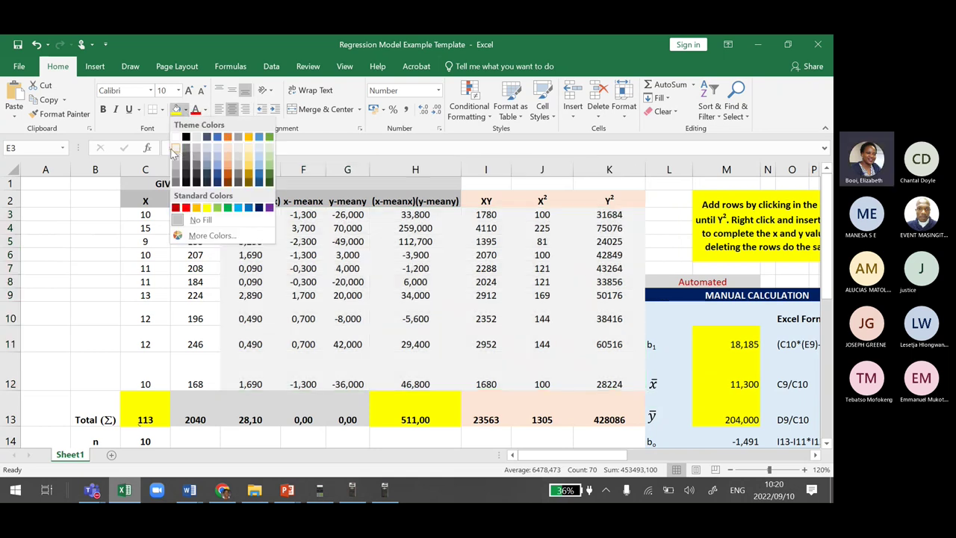
click(200, 152)
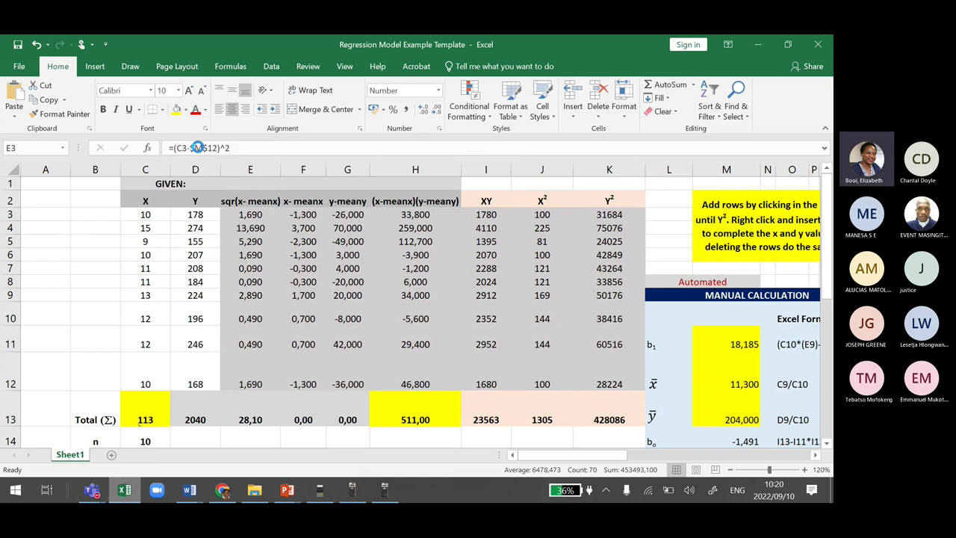
click(416, 255)
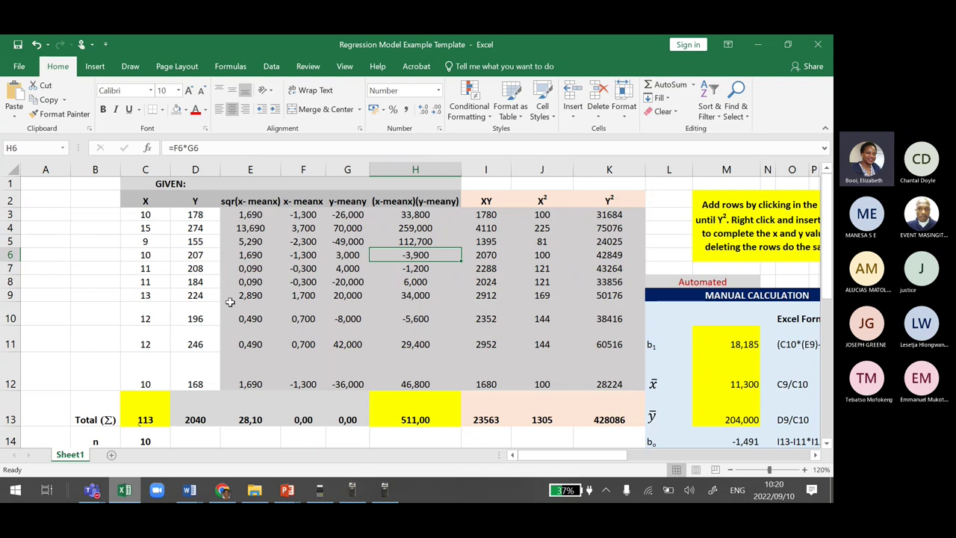
Step: Select the X and Y input values in C3:D12, and shrink and reposition the workbook window over the Exercise 1 slide
drag(142, 214, 190, 387)
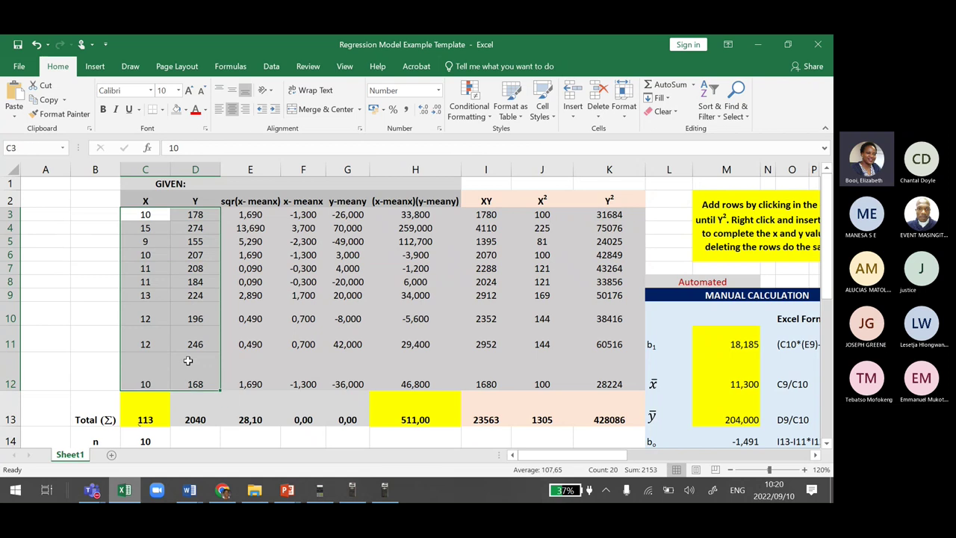
click(241, 342)
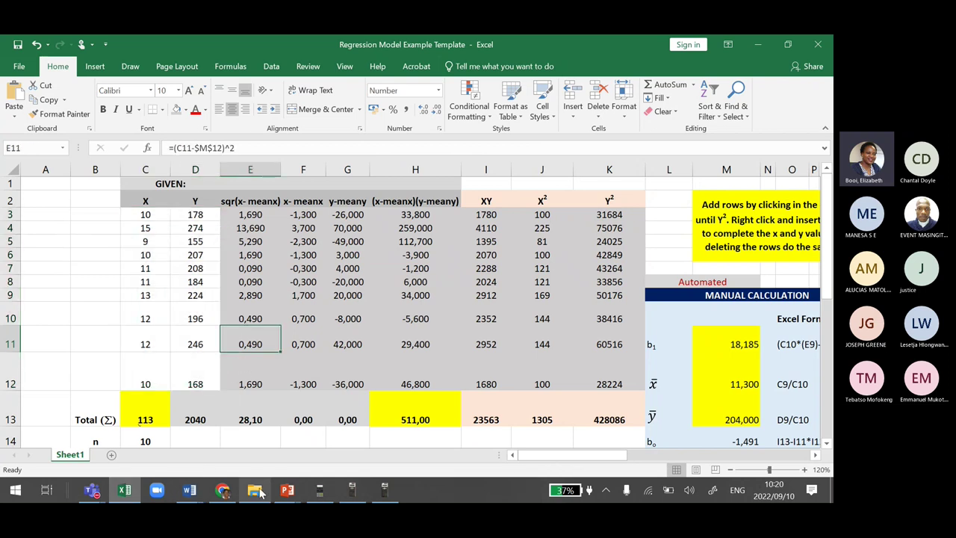
double_click(388, 44)
drag(362, 98, 372, 210)
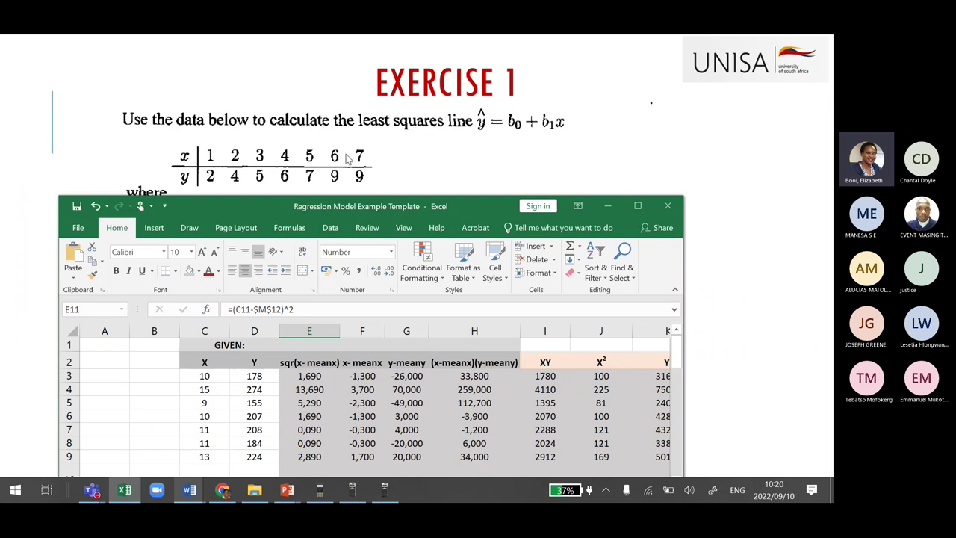
drag(378, 211, 432, 59)
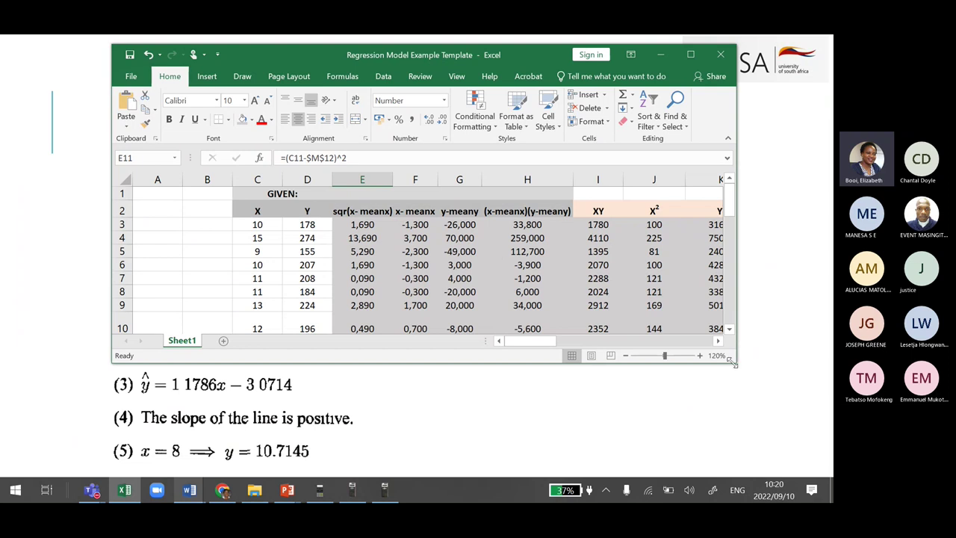
drag(732, 362, 746, 473)
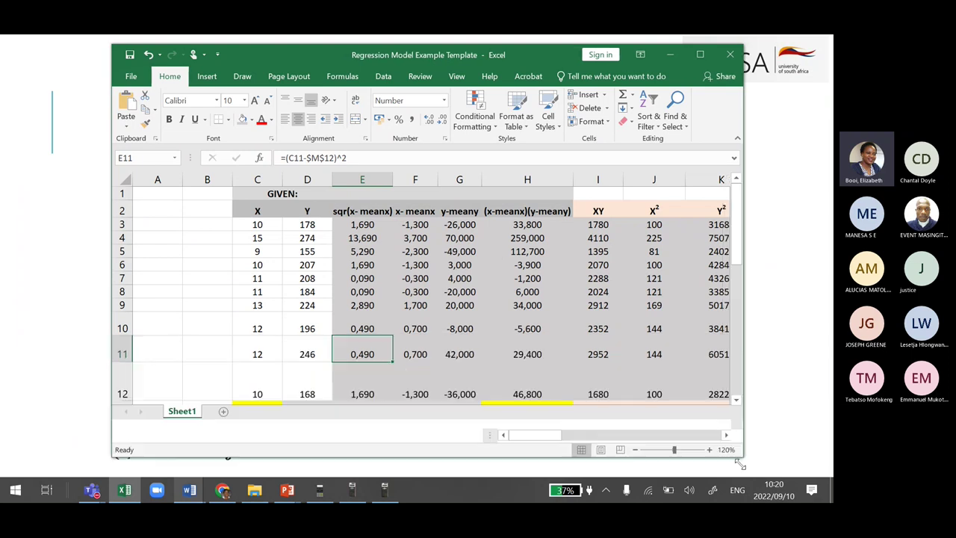
Step: Count off seven data rows in the X column, from C3 down to C9
click(255, 224)
key(Down)
key(Down)
key(Down)
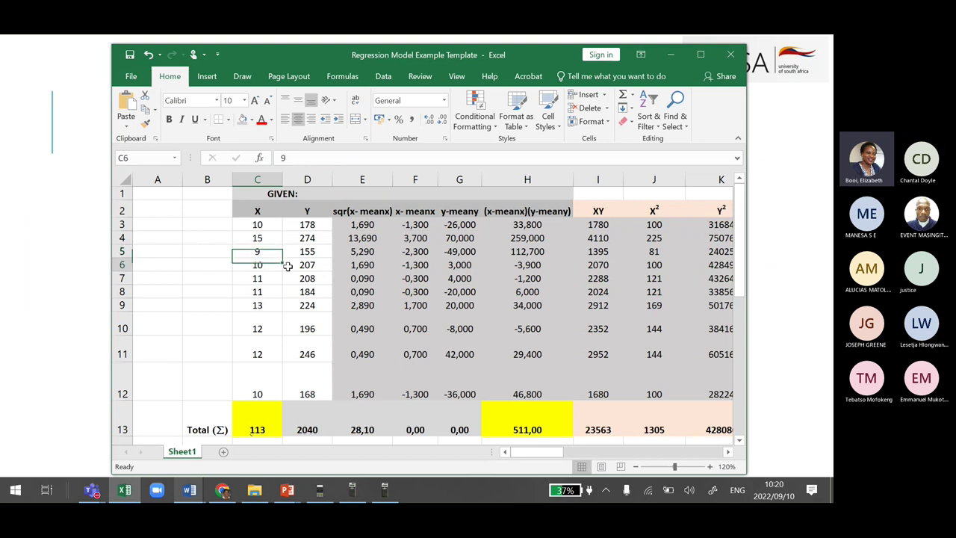
key(Down)
key(Down)
key(Down)
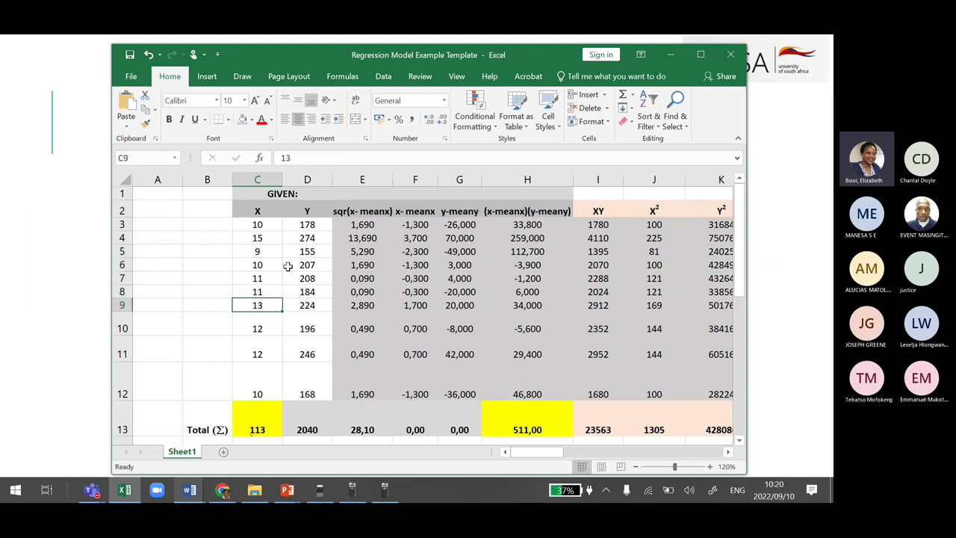
Step: Select the surplus data cells C10:K12 and review the yellow note on adding and deleting table rows
drag(266, 328, 571, 378)
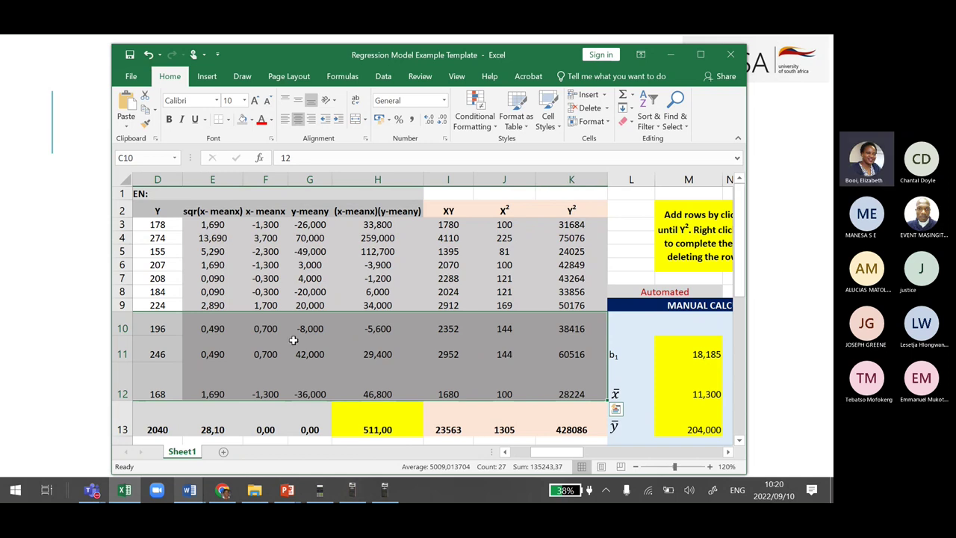
right_click(171, 326)
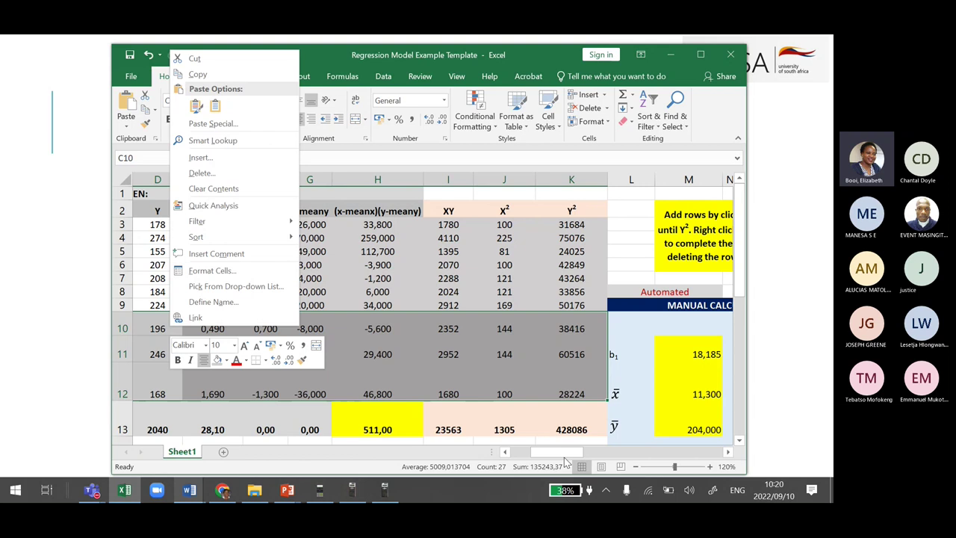
drag(564, 456, 595, 461)
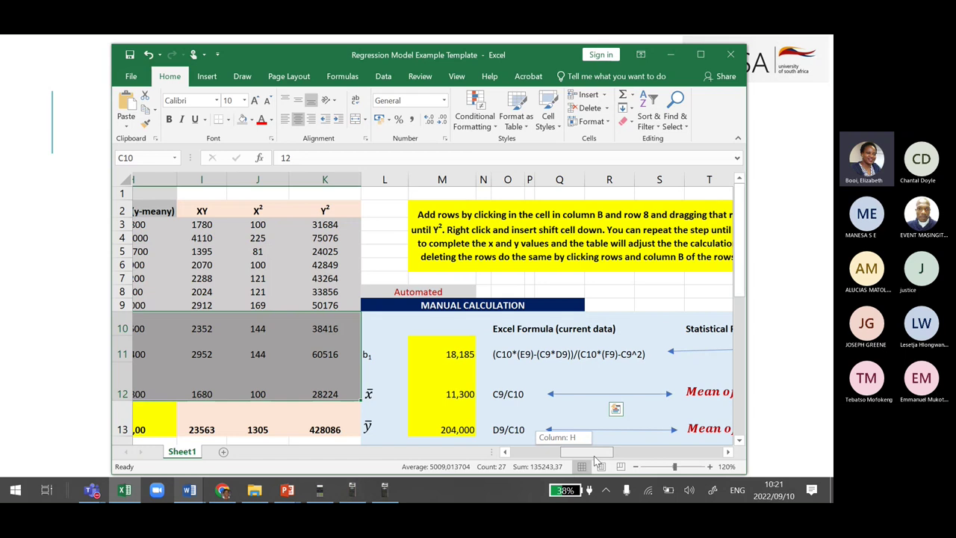
drag(596, 461, 620, 466)
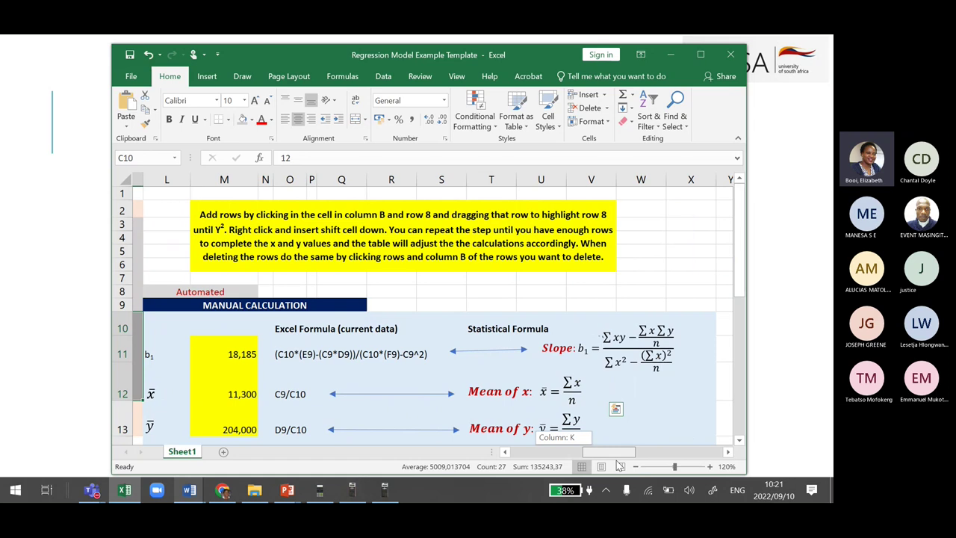
drag(620, 466, 517, 457)
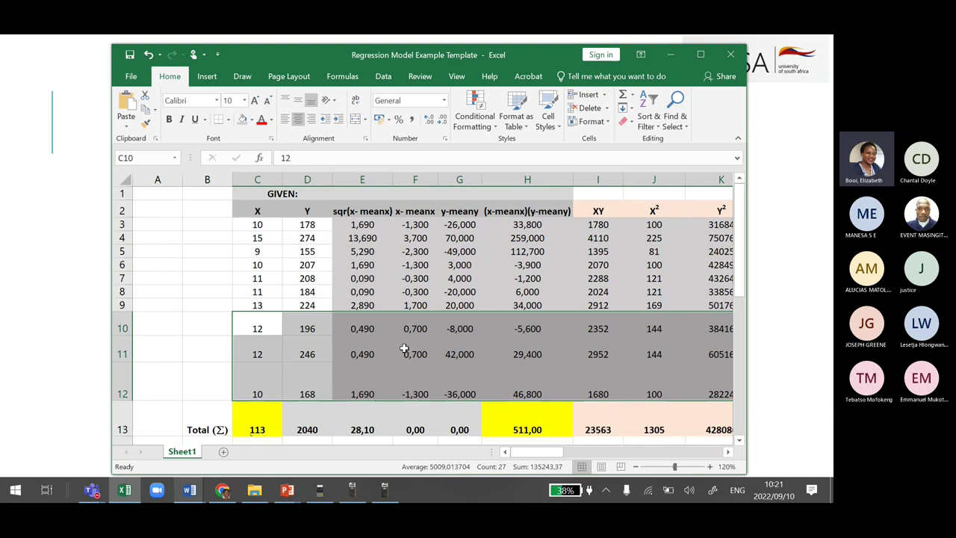
Step: Try deleting only cells C10:K12 with the cells below shifted up, and undo the deletion
right_click(263, 331)
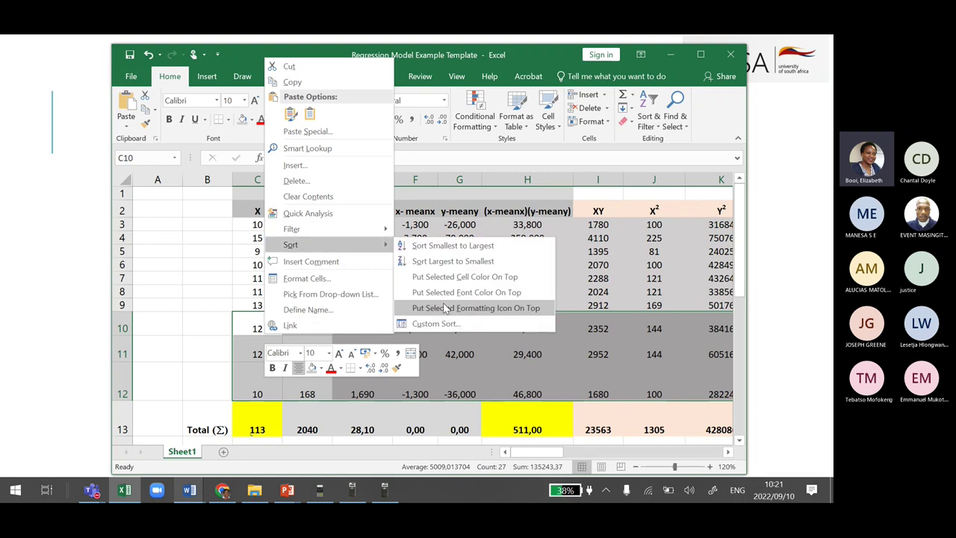
click(298, 181)
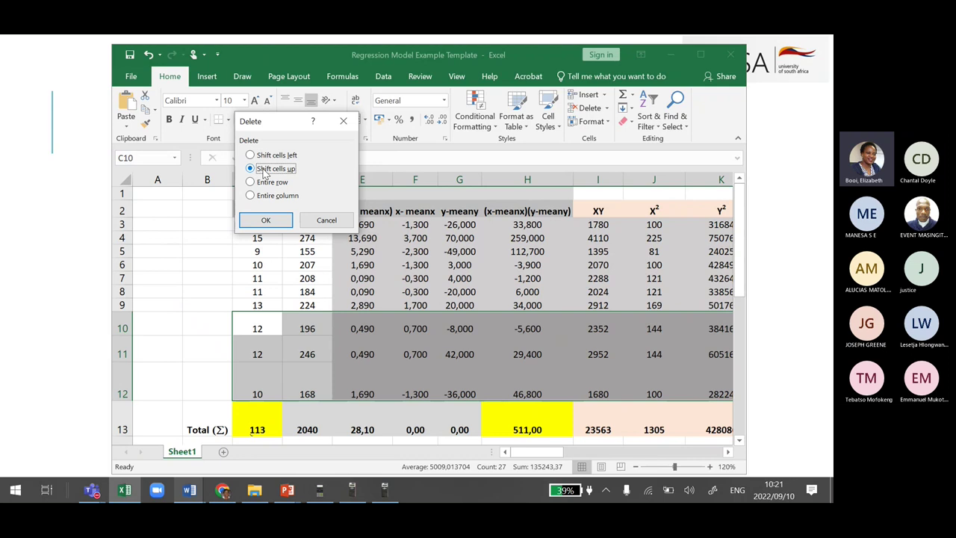
click(266, 221)
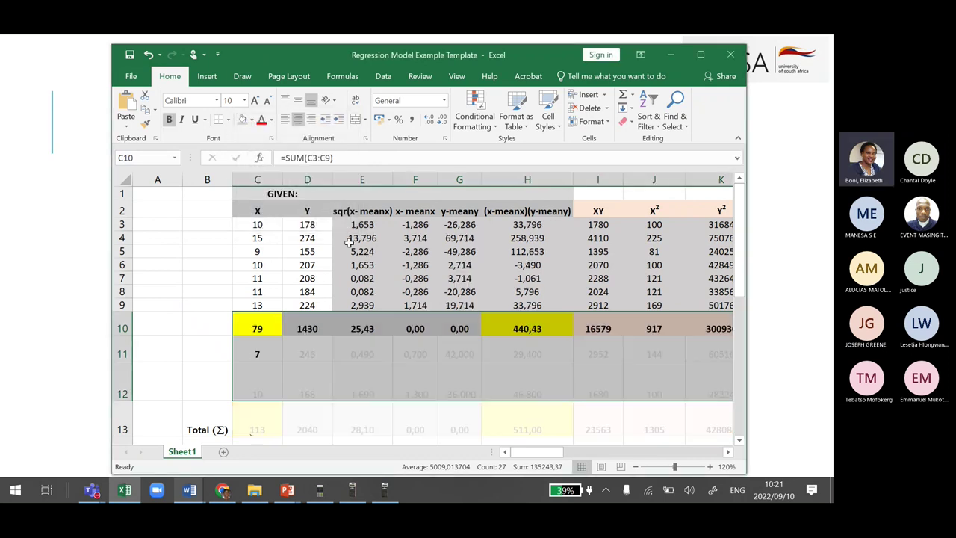
click(484, 393)
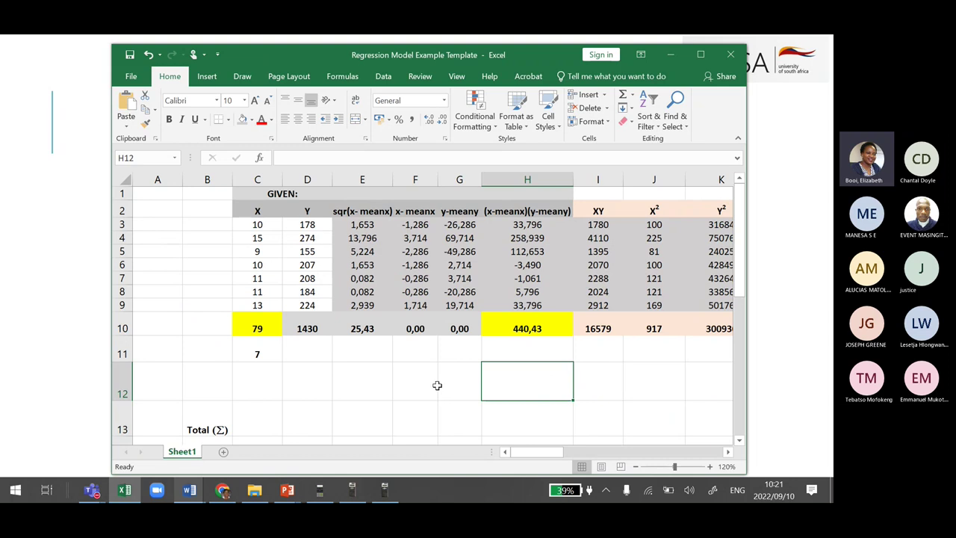
click(207, 429)
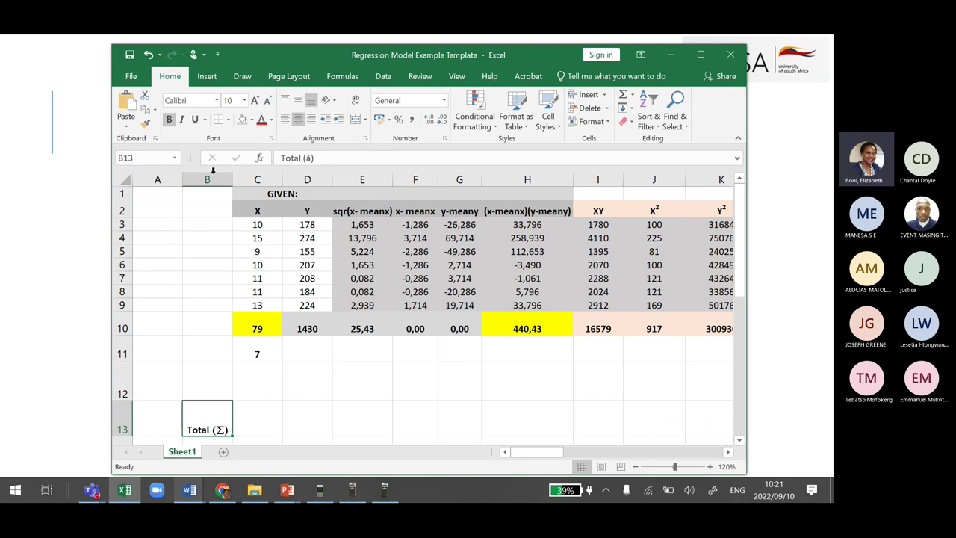
click(148, 54)
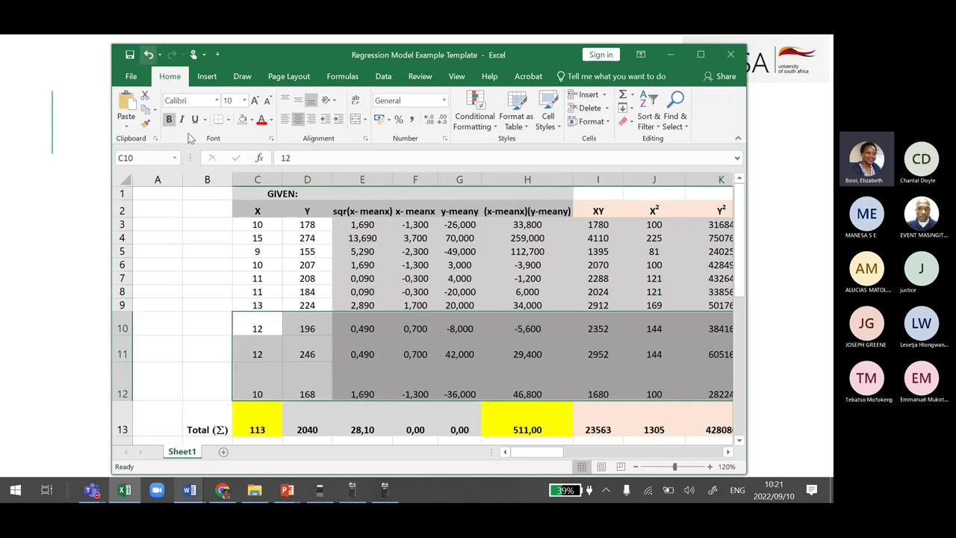
Step: Delete the surplus cells B10:K12, including the label column, and shift the cells below up
drag(189, 322, 694, 392)
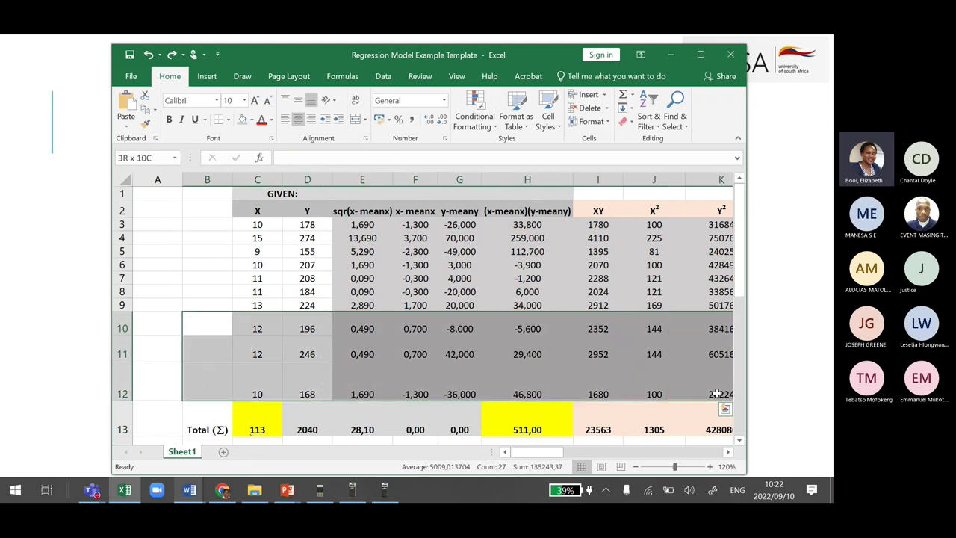
right_click(208, 324)
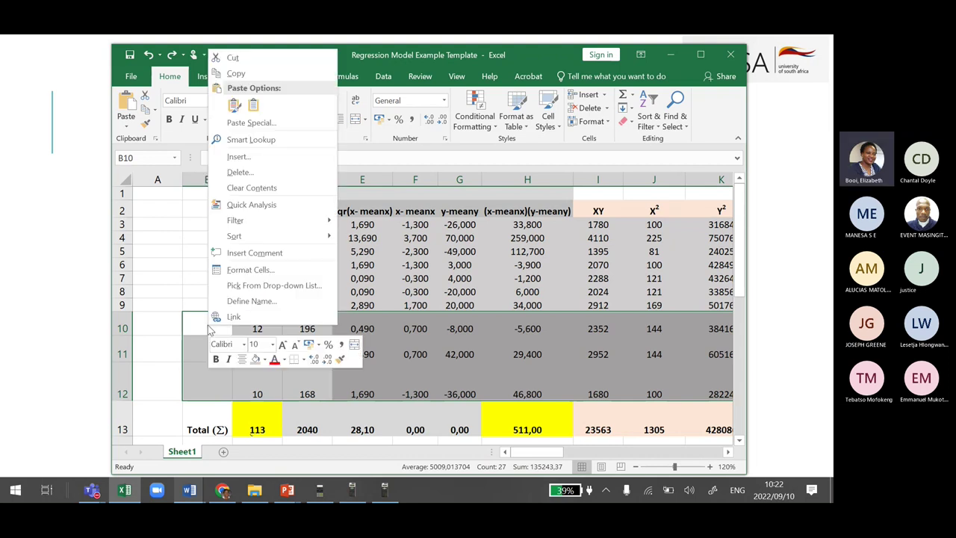
click(245, 173)
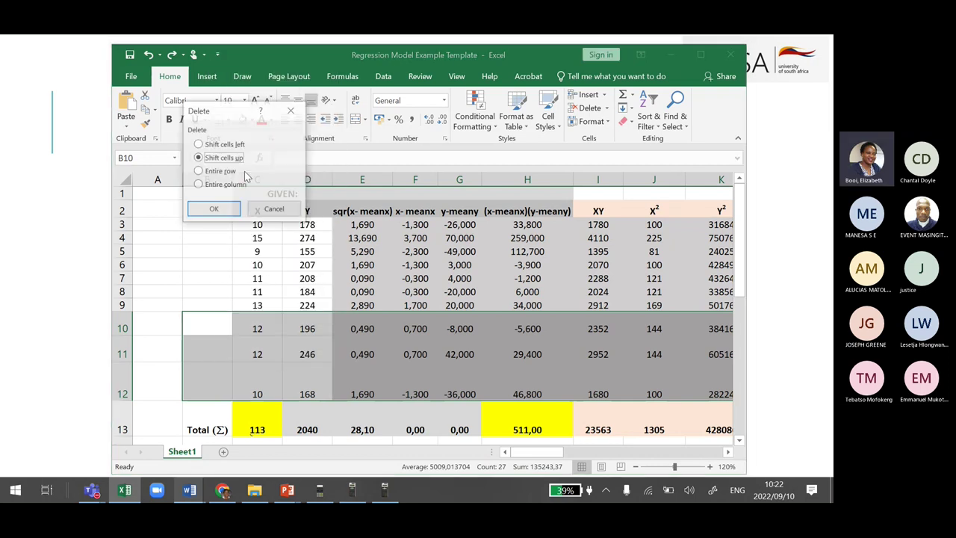
click(217, 210)
click(459, 366)
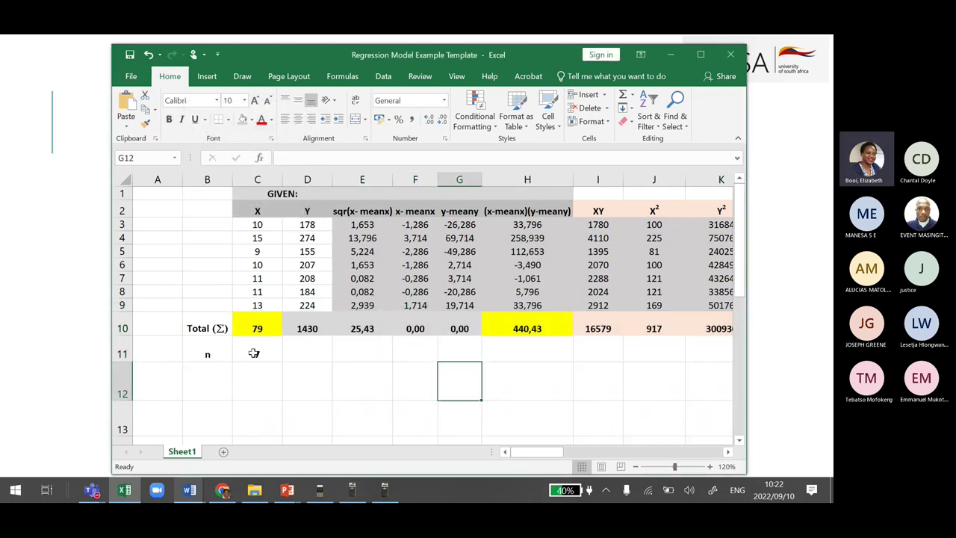
Step: Check the n value in C11 and clear the old X and Y values from C3:D9
click(254, 354)
drag(256, 224, 310, 303)
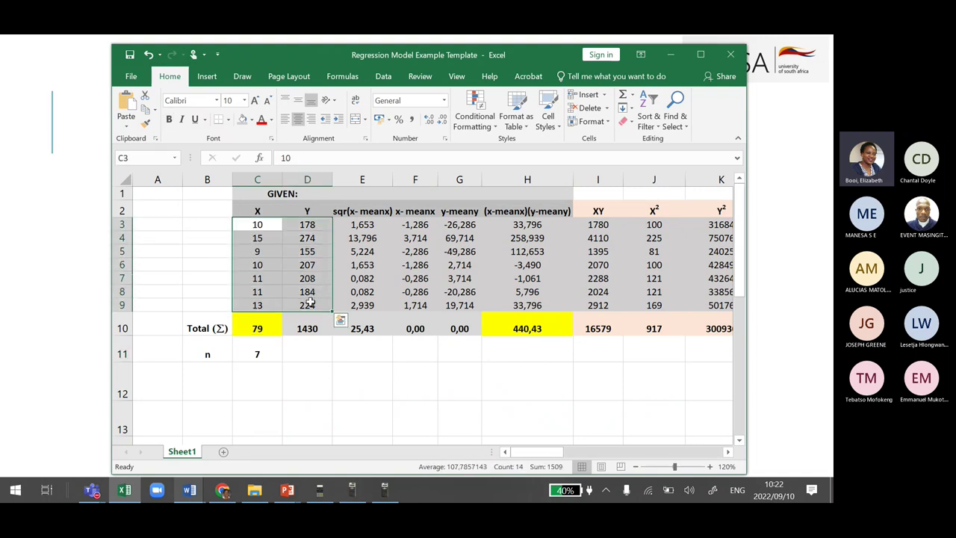
key(Delete)
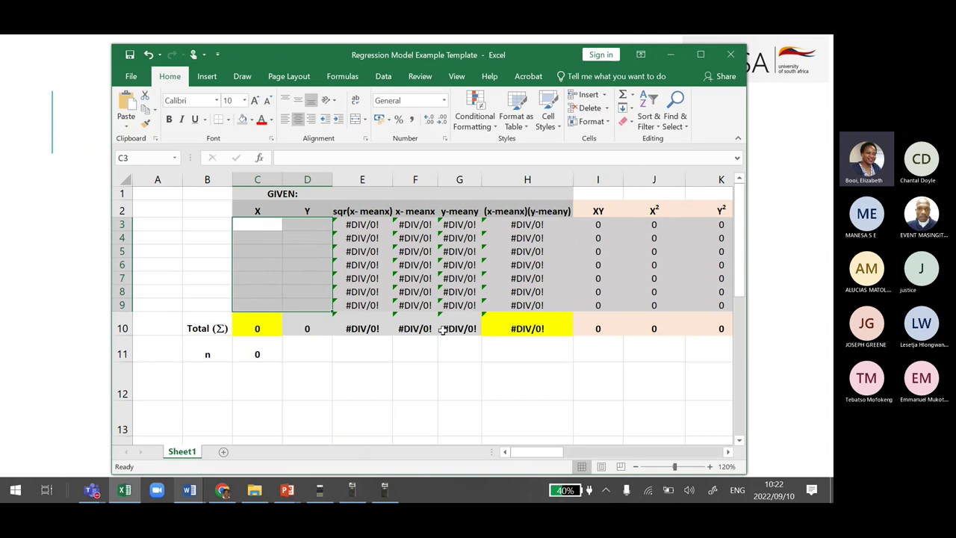
click(598, 381)
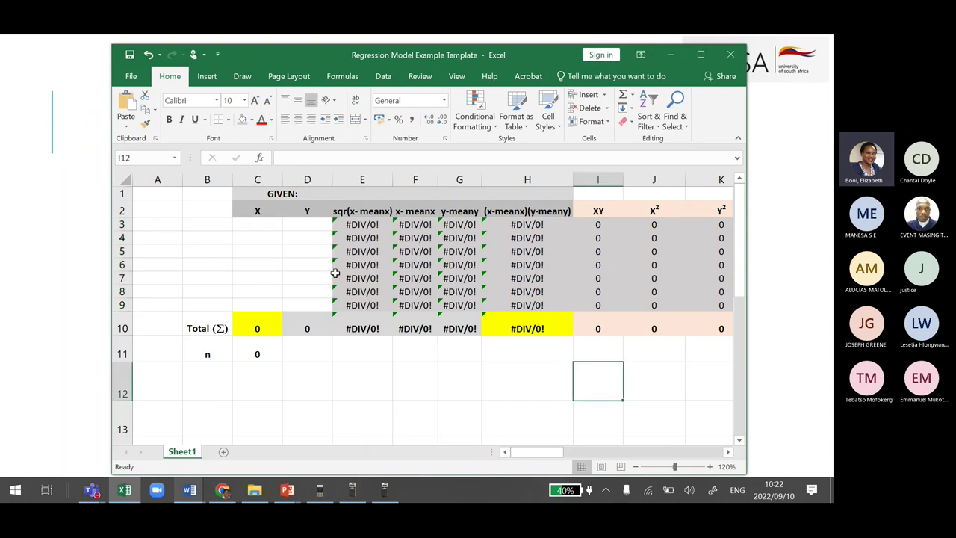
Step: Move the workbook window below the slide's data table and enter the X values 1 to 7 in C3:C9
drag(331, 49, 366, 197)
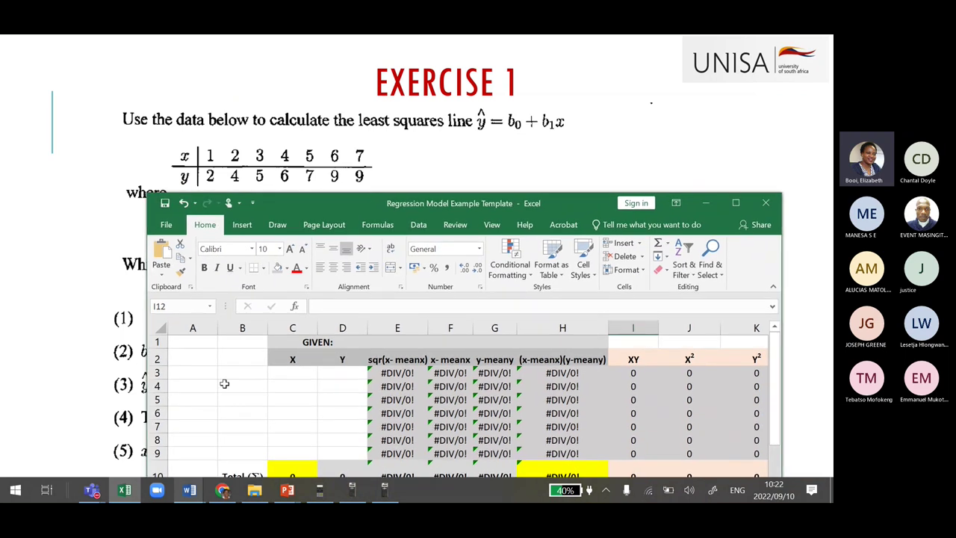
click(283, 372)
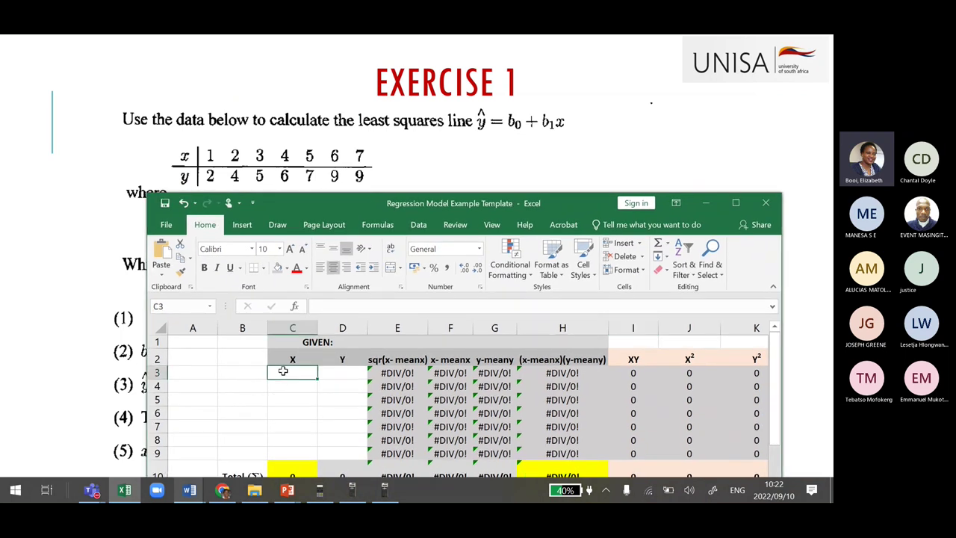
text(1)
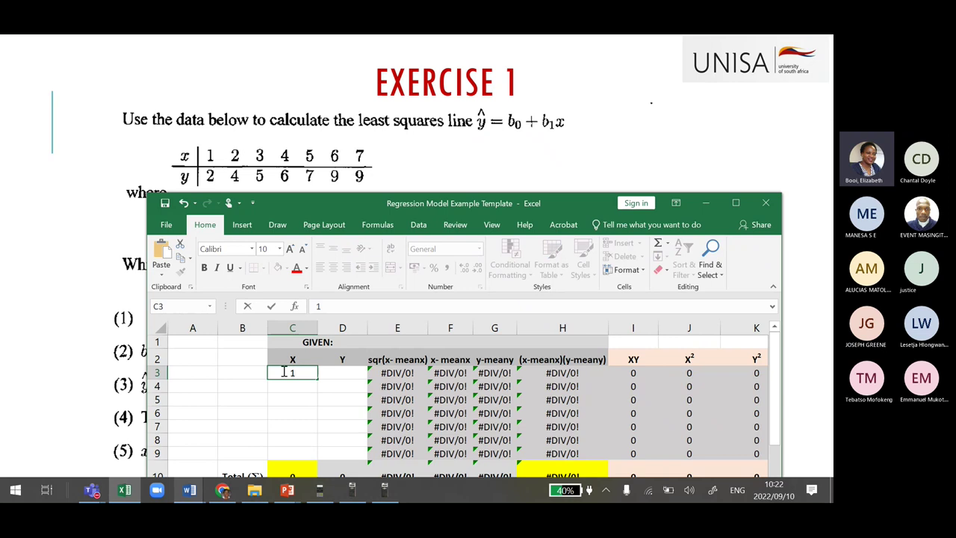
key(Return)
text(2)
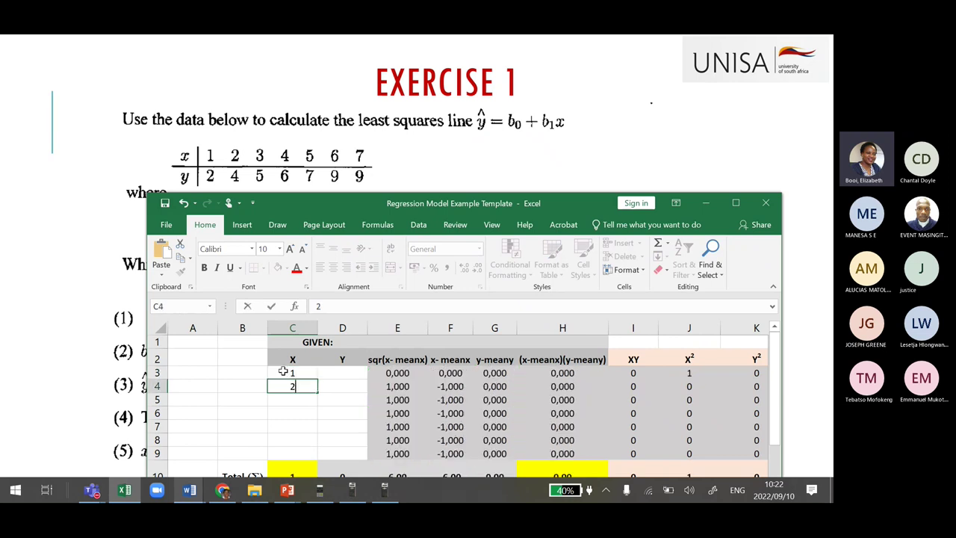
key(Return)
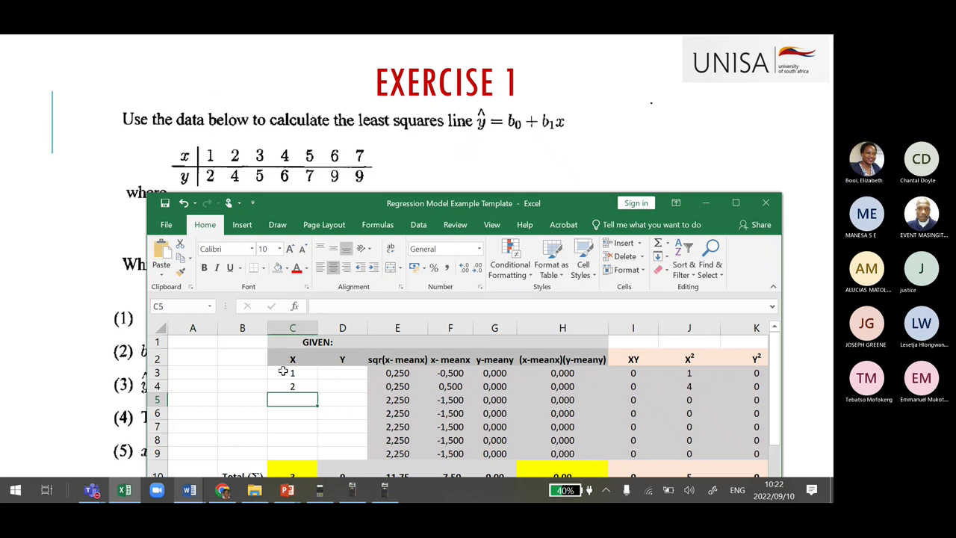
text(3)
key(Return)
text(4)
key(Return)
text(5)
key(Return)
text(6)
key(Return)
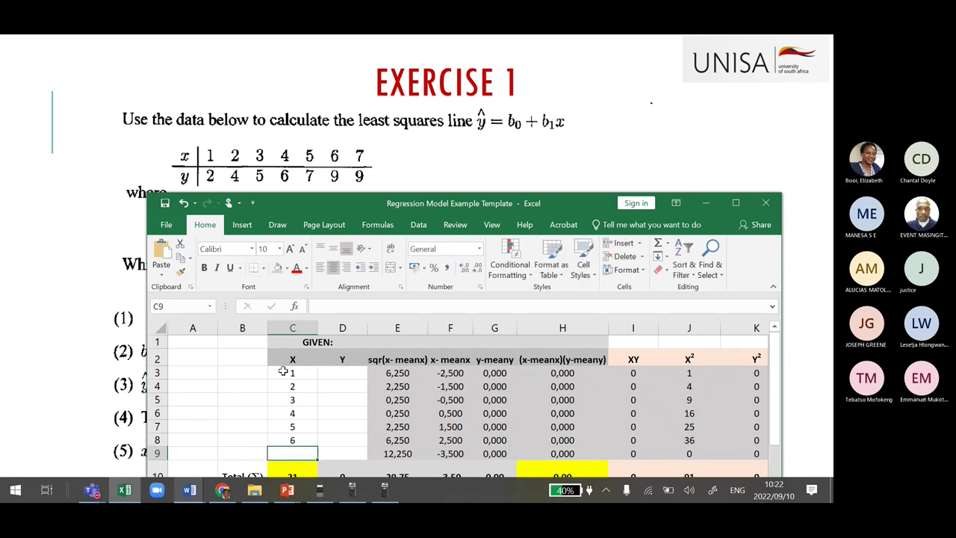
text(7)
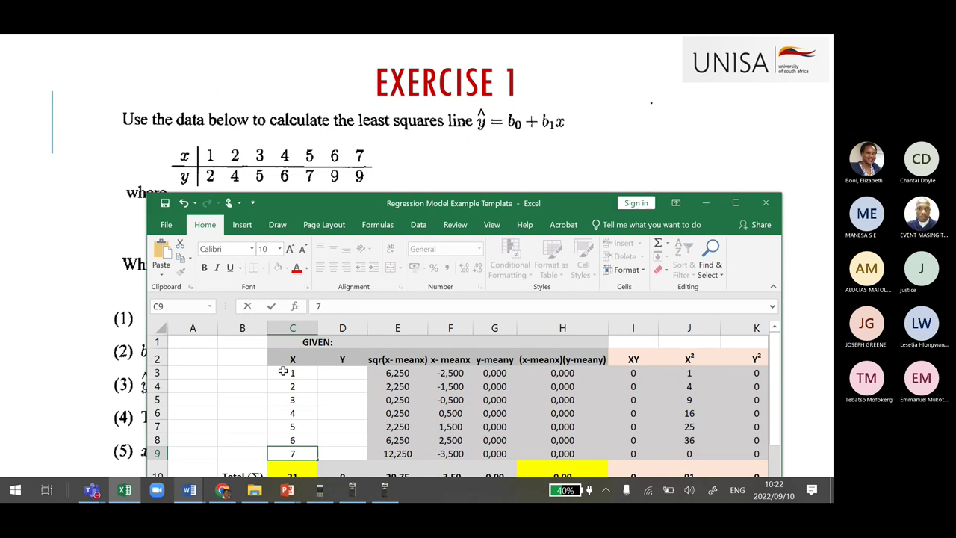
Step: Enter the Y values 2, 4, 5, 6, 7, 9 and 9 in D3:D9
click(353, 373)
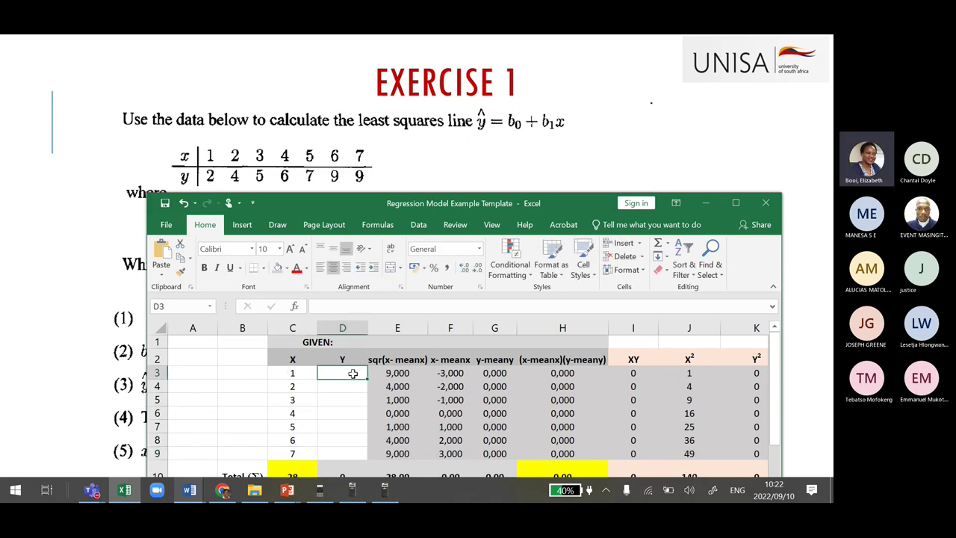
text(2)
key(Up)
text(4)
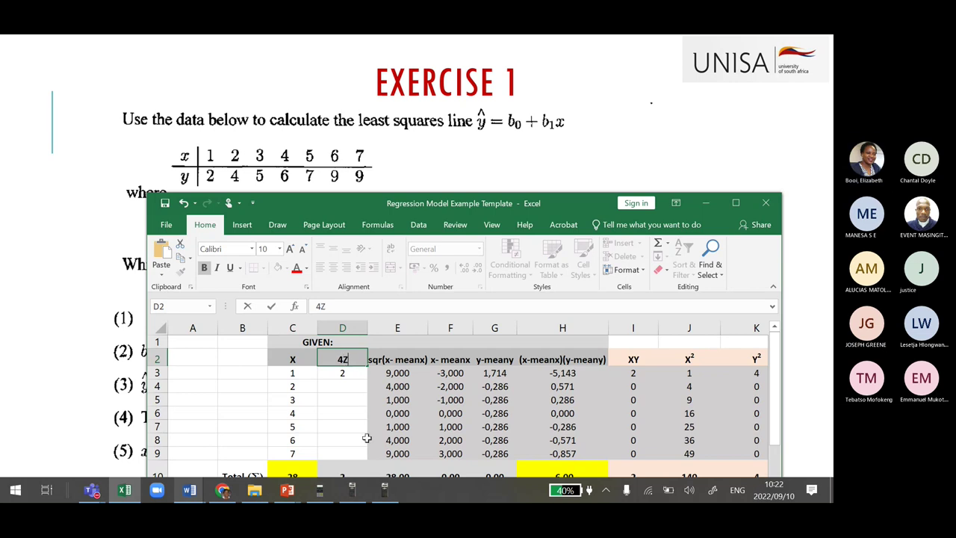
key(Escape)
click(341, 386)
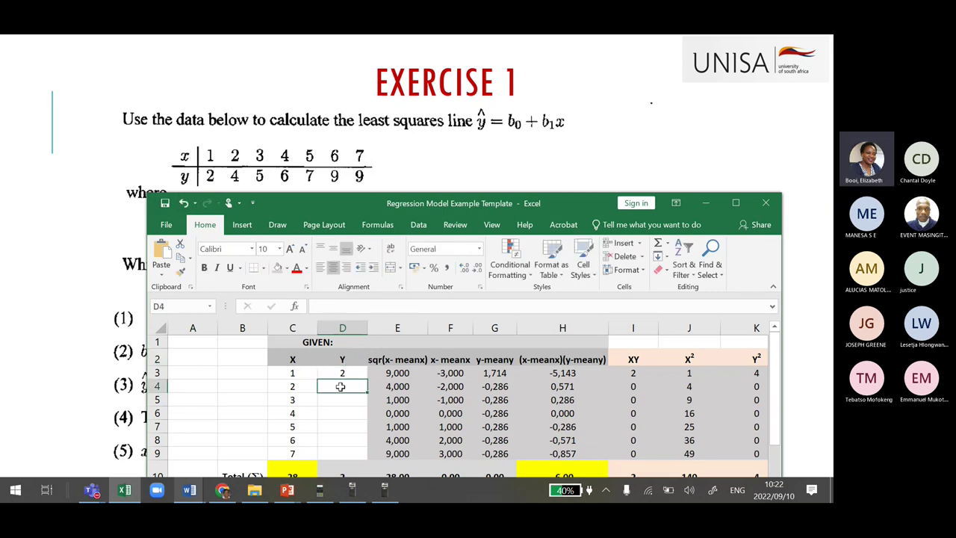
text(4)
key(Return)
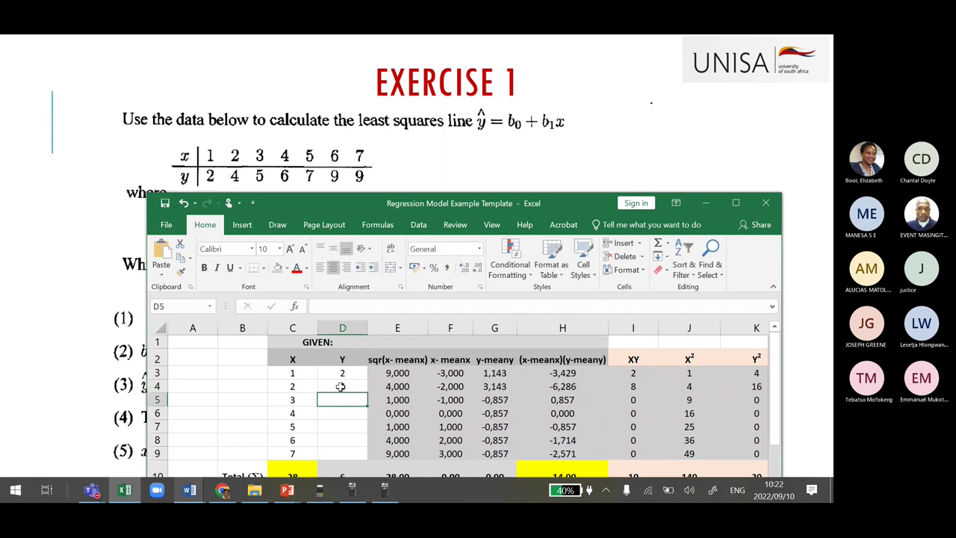
text(5)
key(Return)
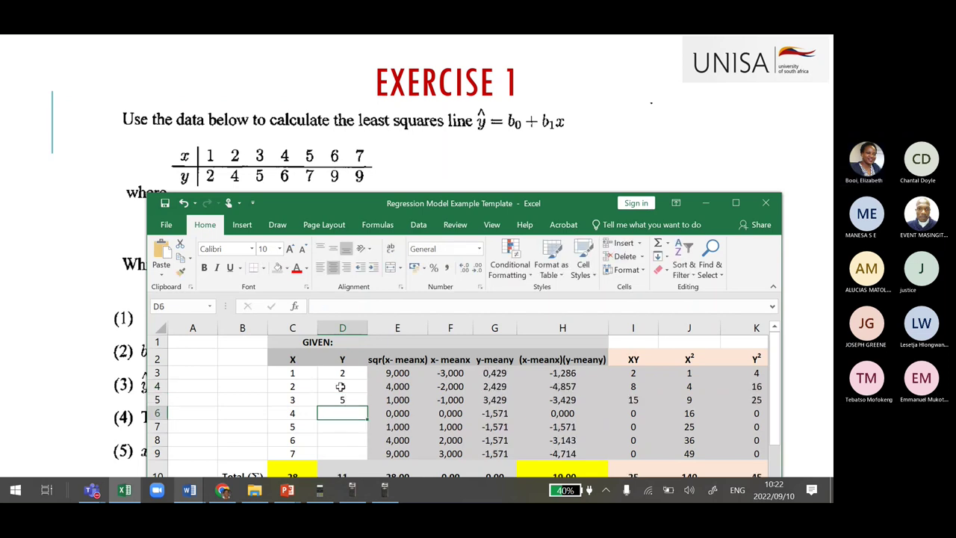
text(6)
key(Return)
text(7)
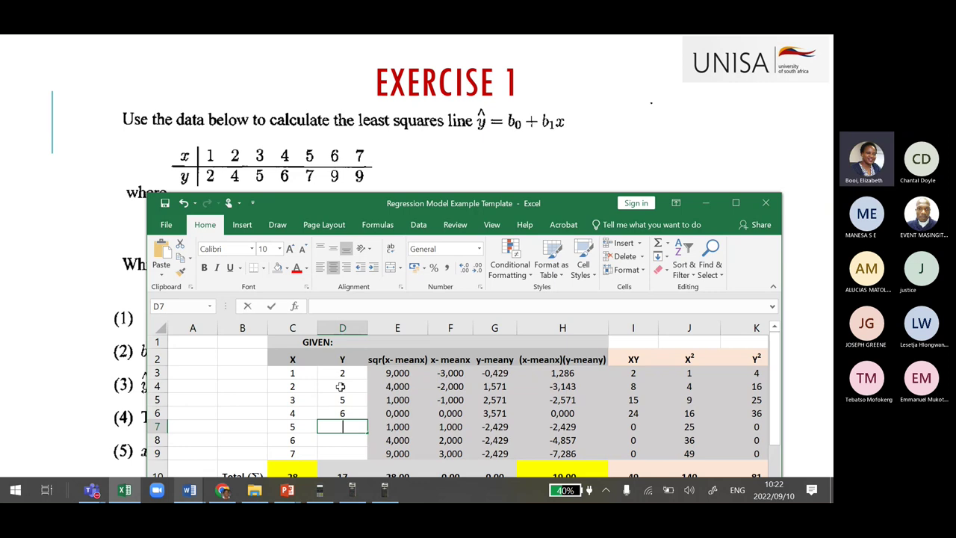
key(Return)
text(9)
key(Return)
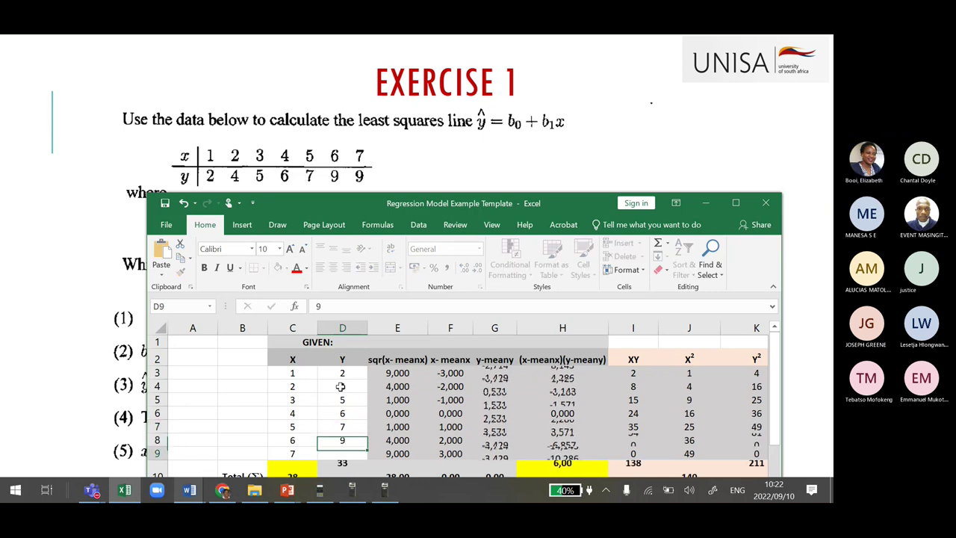
text(9)
click(633, 387)
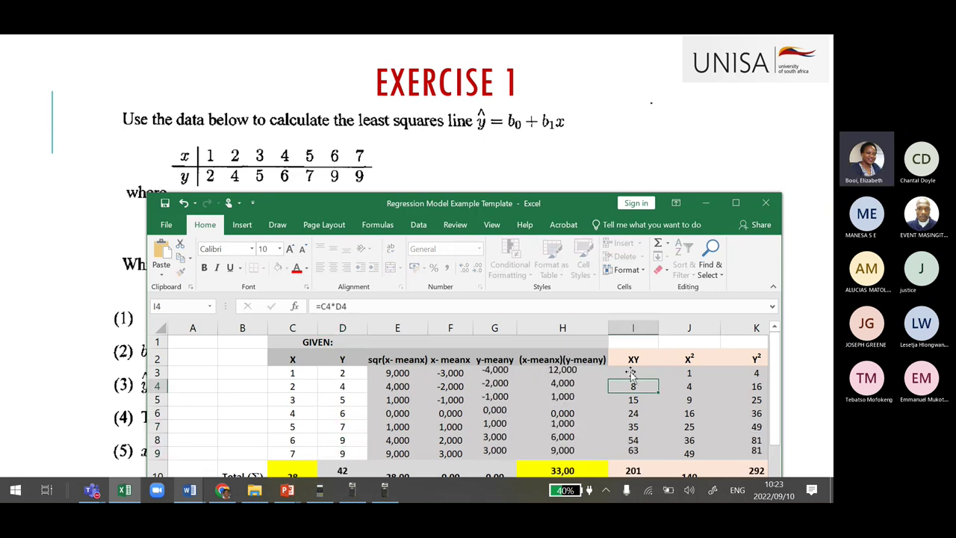
Step: Maximize the workbook window and check the XY, X² and Y² totals in I10:K10
click(736, 203)
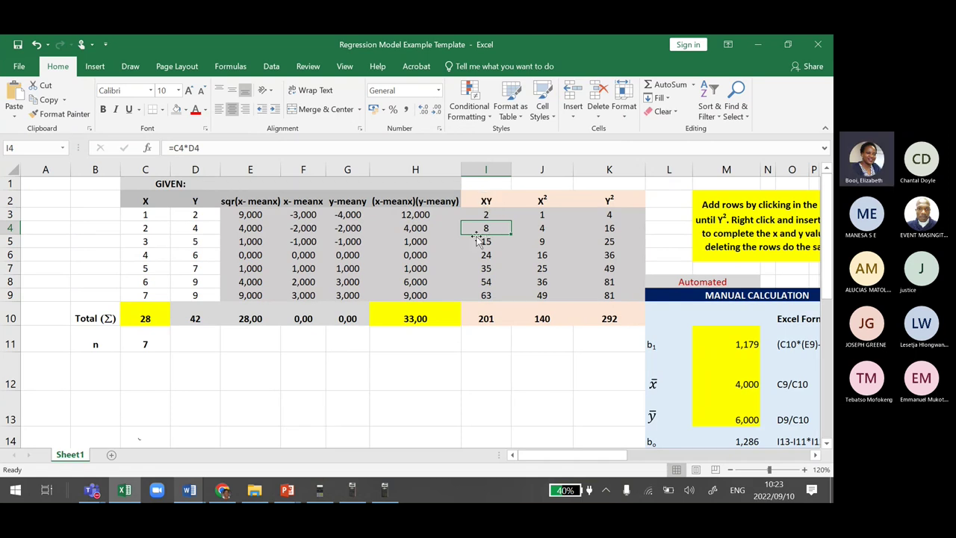
click(485, 317)
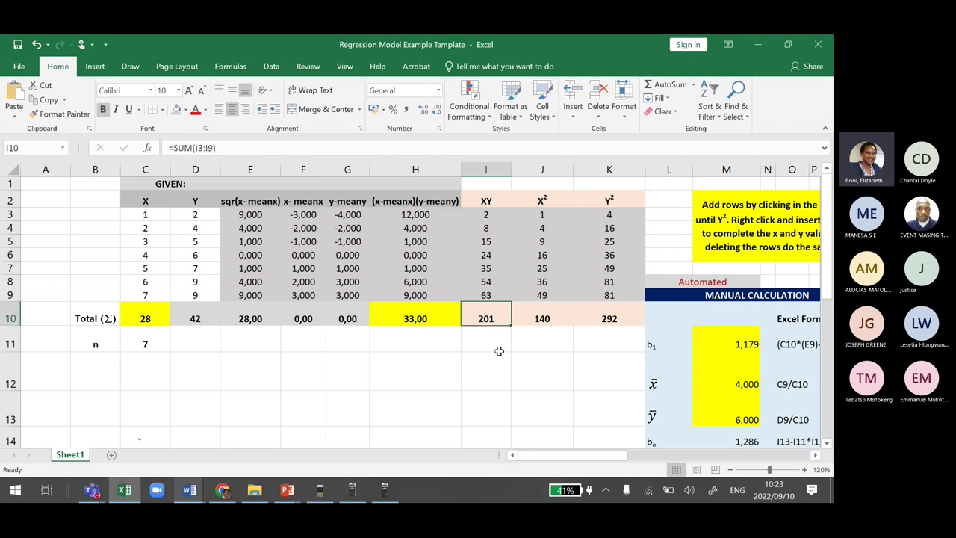
click(537, 316)
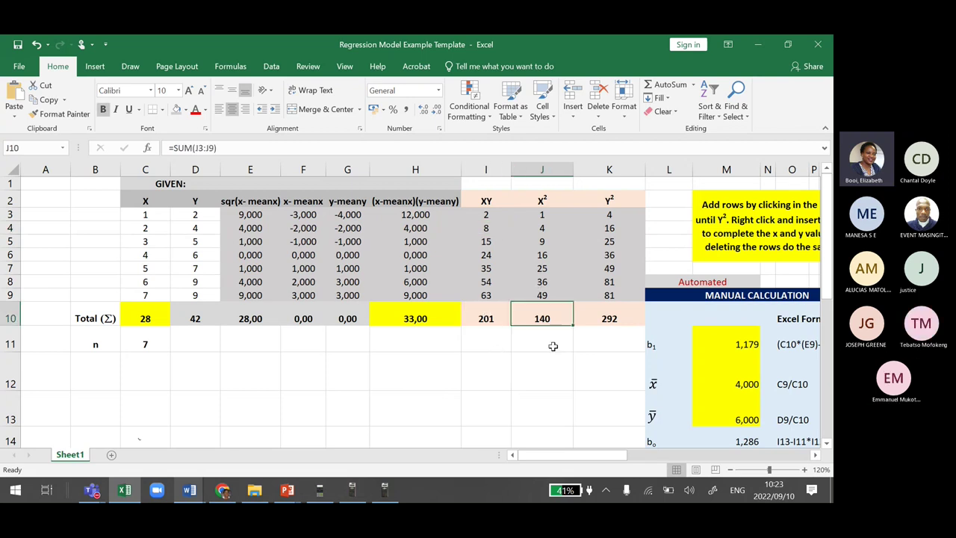
click(602, 318)
click(144, 362)
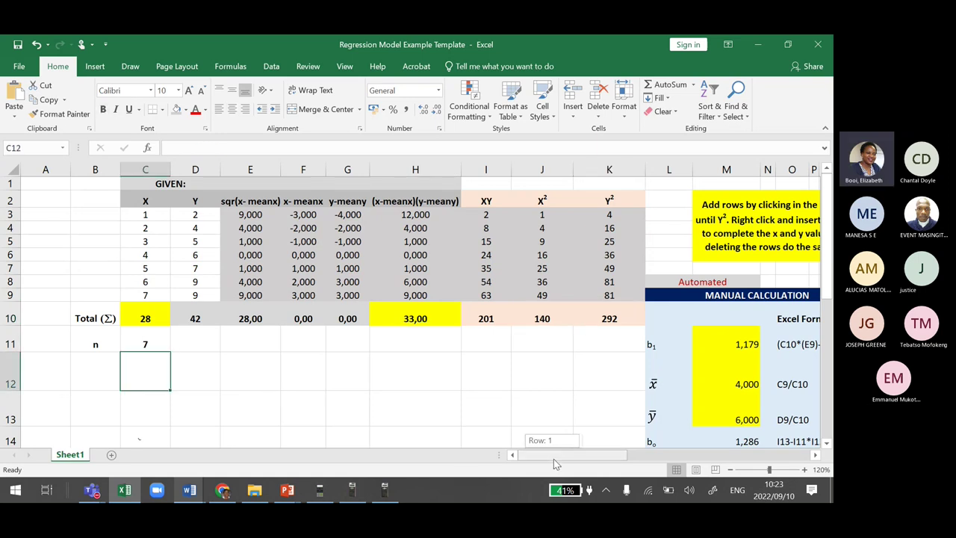
Step: Examine the manual calculation block's slope, means of x and y, intercept and regression line in rows 11 to 16
drag(554, 459, 608, 464)
drag(827, 247, 827, 275)
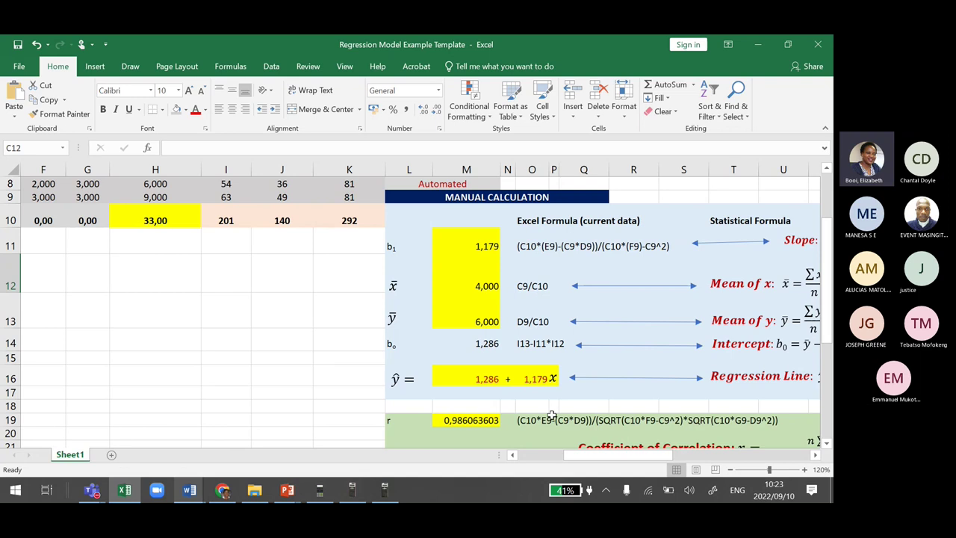
drag(604, 455, 577, 459)
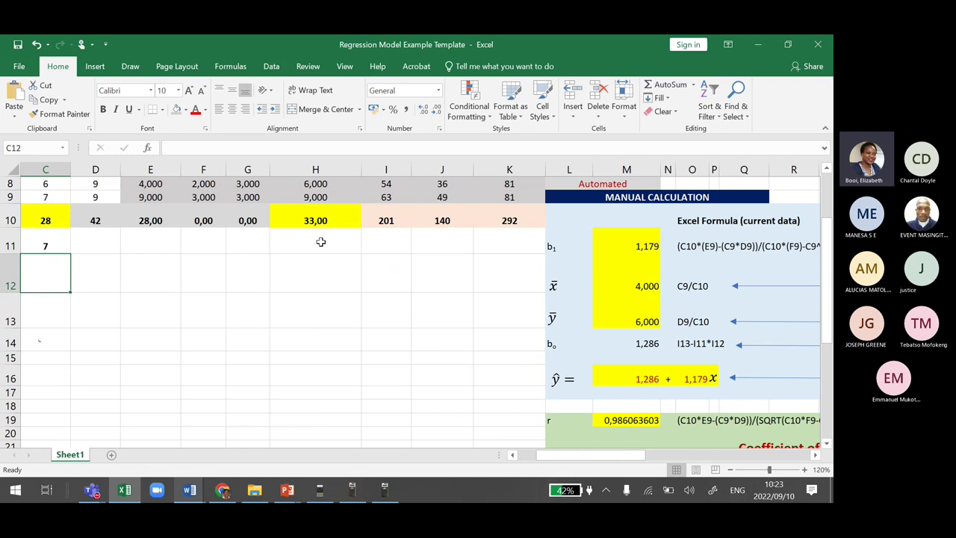
click(615, 263)
drag(629, 298, 630, 316)
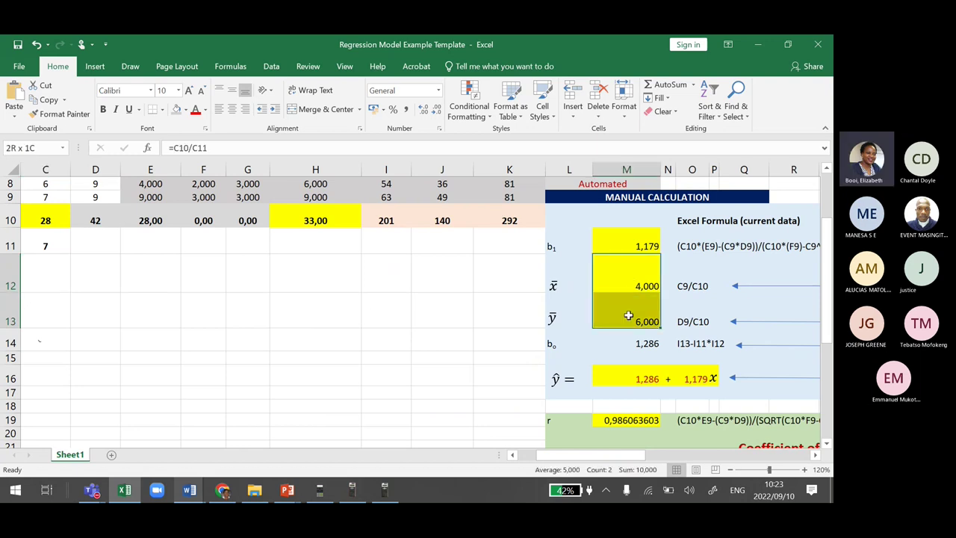
click(396, 360)
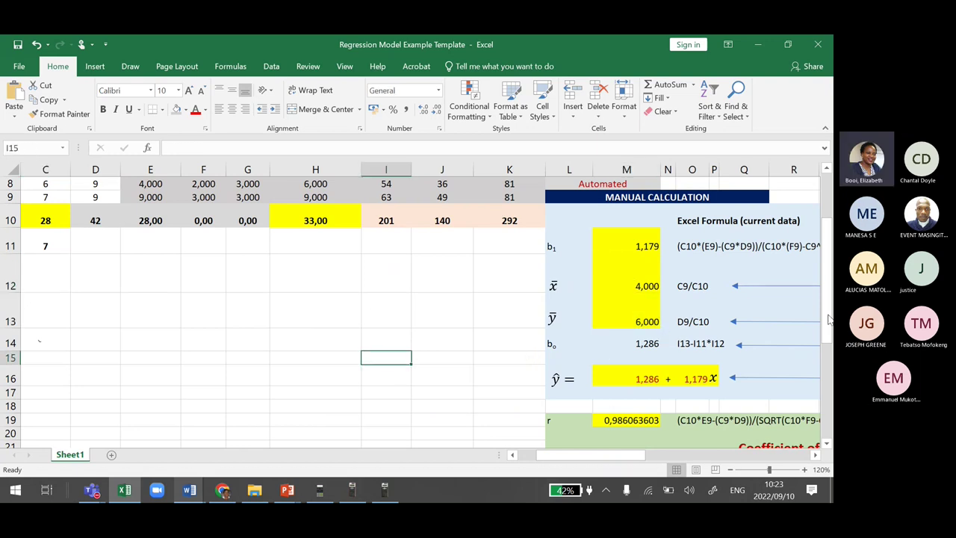
drag(828, 296, 829, 299)
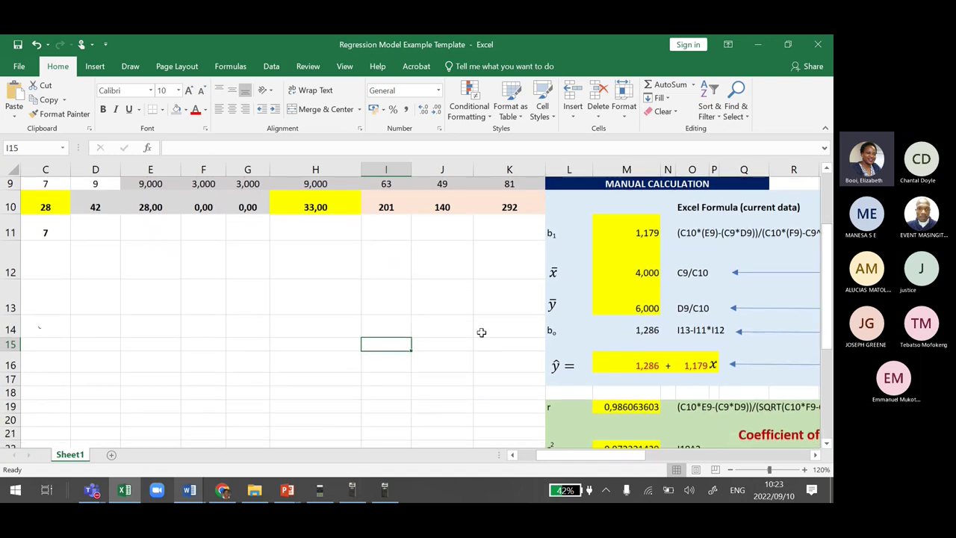
Step: Restore the workbook window, place it below the slide's given sums, and compare the XY, X² and Y² totals in row 10 with them
double_click(527, 43)
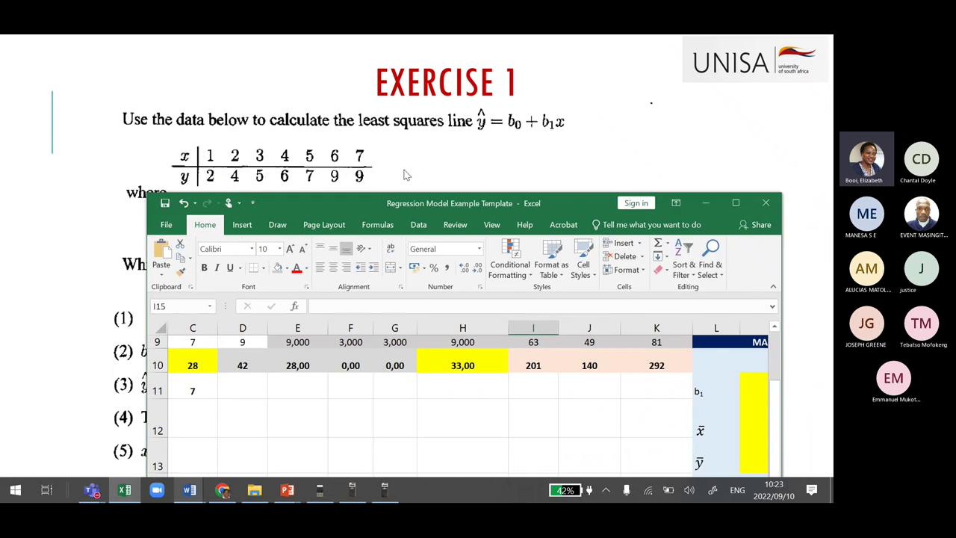
drag(361, 200, 679, 113)
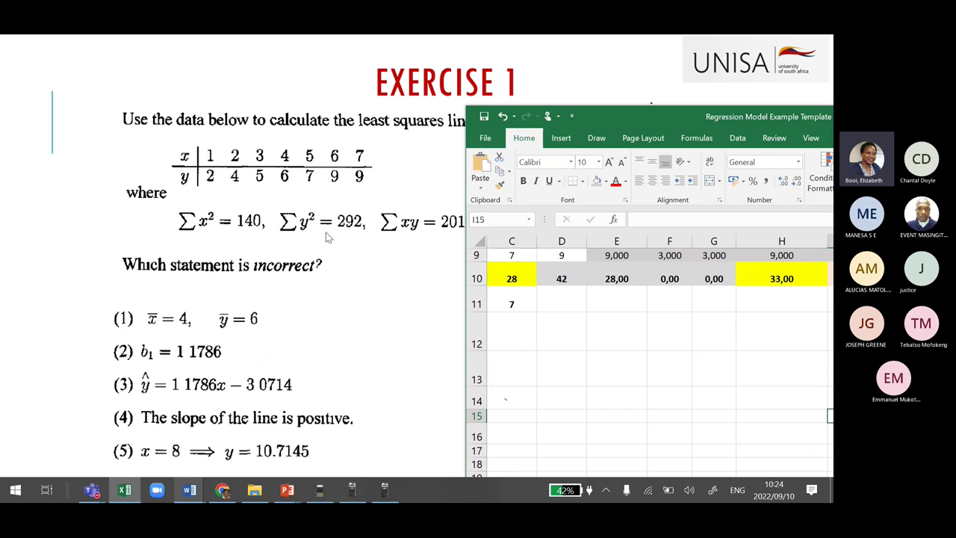
drag(636, 123, 254, 273)
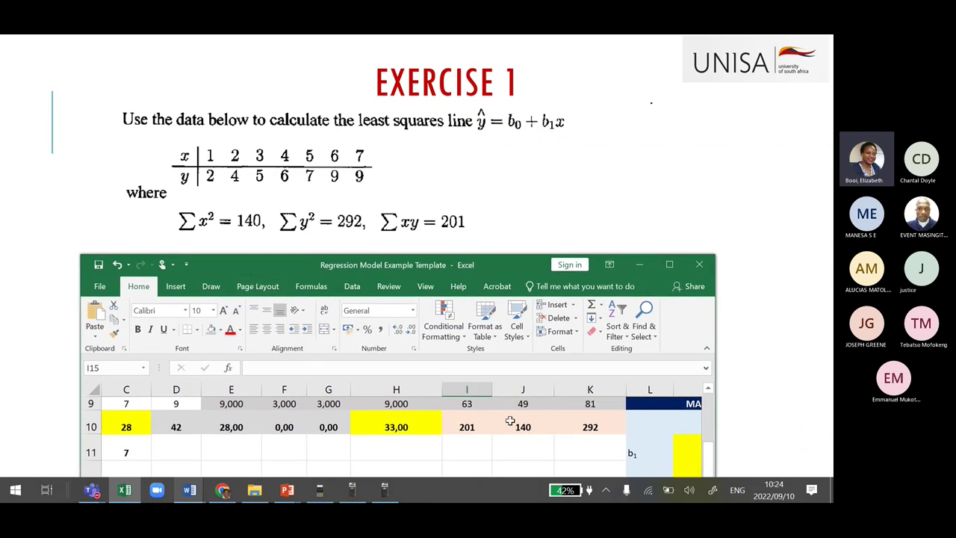
click(465, 427)
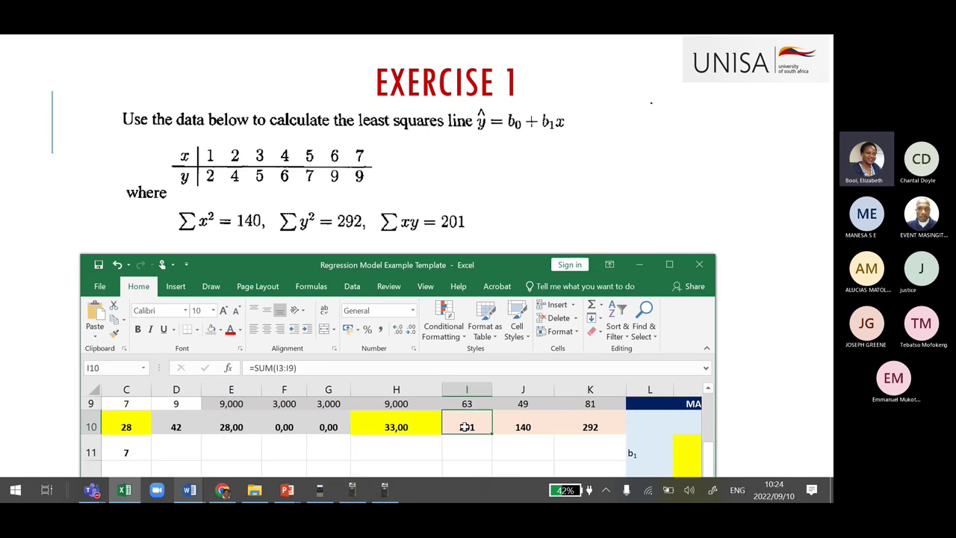
click(508, 428)
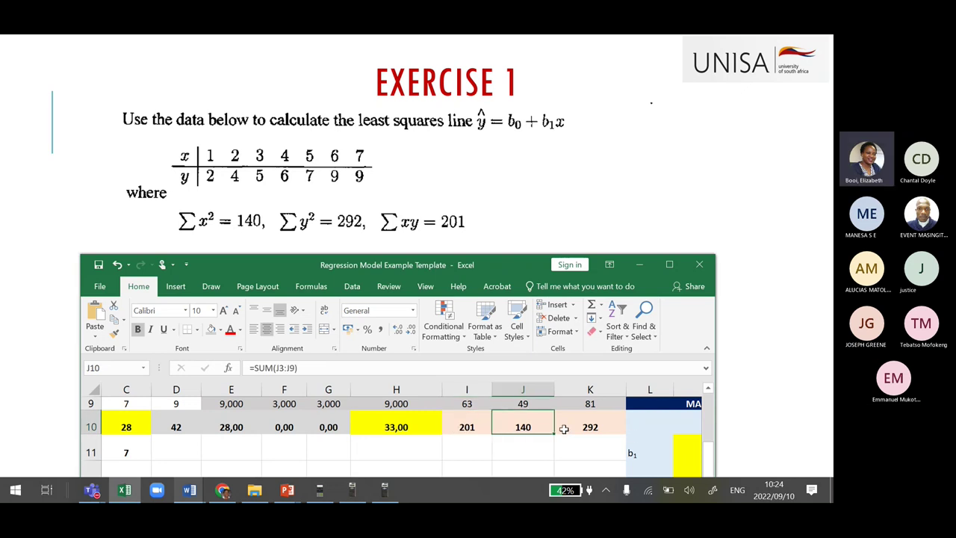
drag(708, 457, 708, 408)
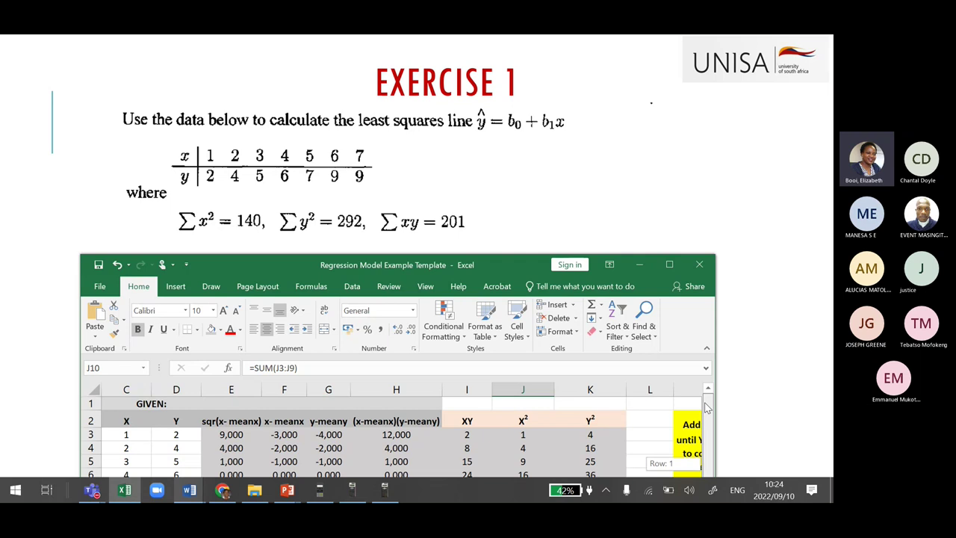
drag(709, 407, 710, 454)
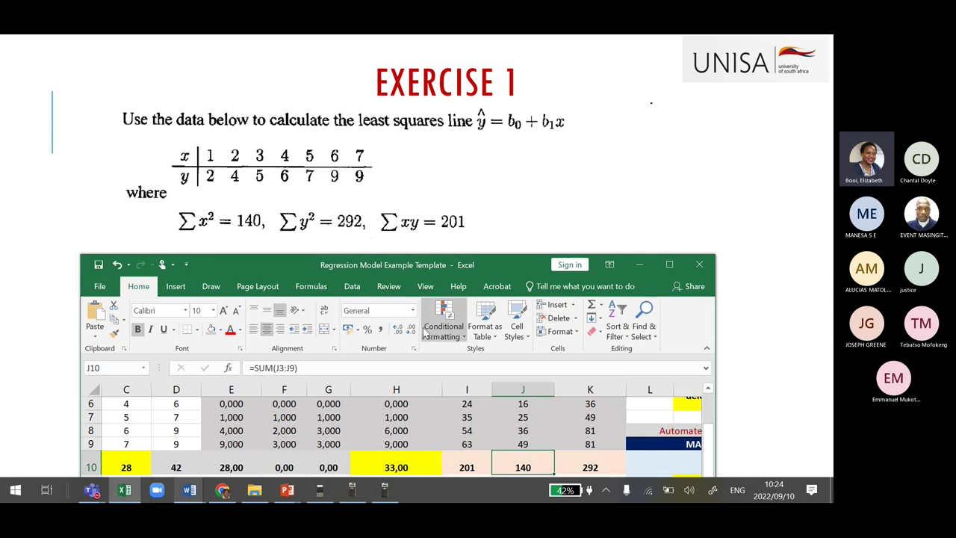
click(589, 470)
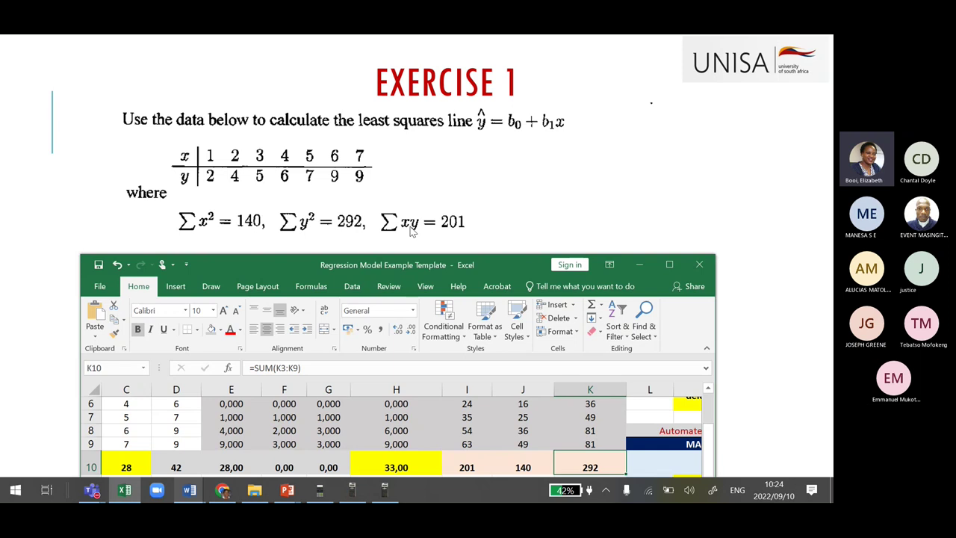
Step: Move and narrow the workbook window beside the slide's answer statements and compare the calculated means and slope with them
drag(478, 266, 567, 59)
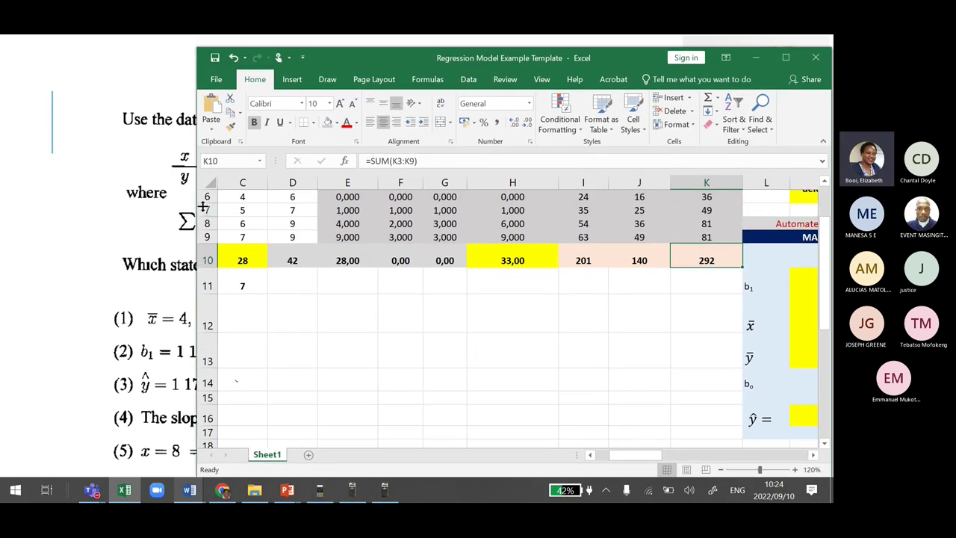
drag(196, 203, 484, 206)
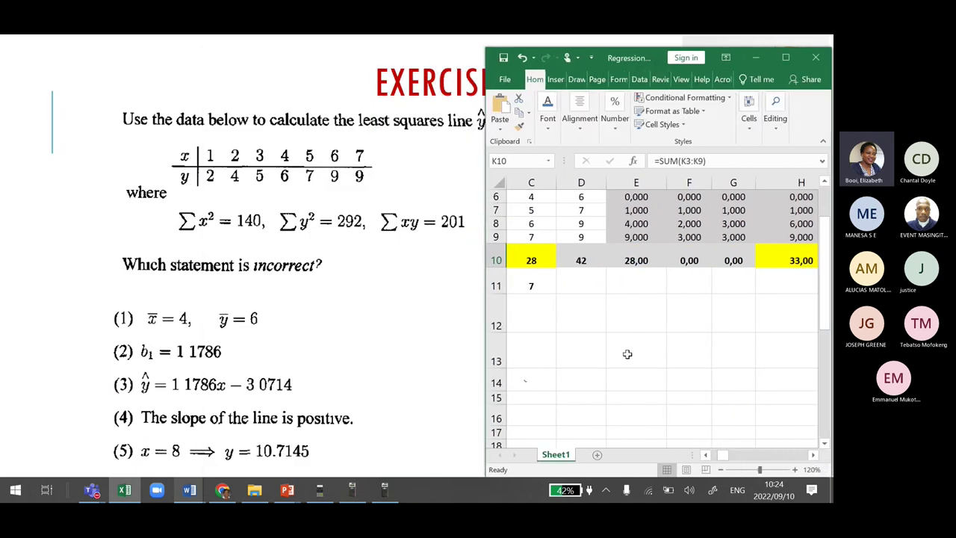
drag(723, 455, 750, 462)
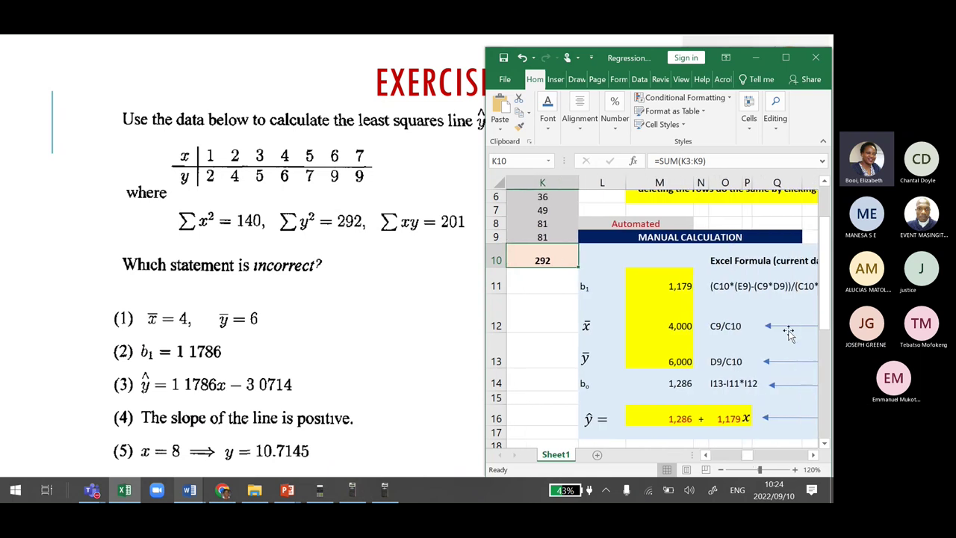
scroll(828, 295, down, 2)
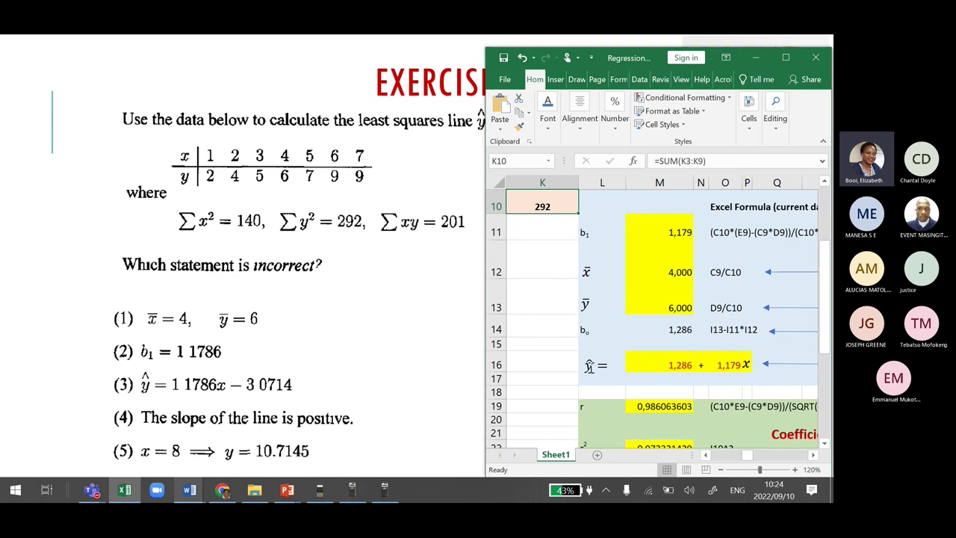
click(592, 272)
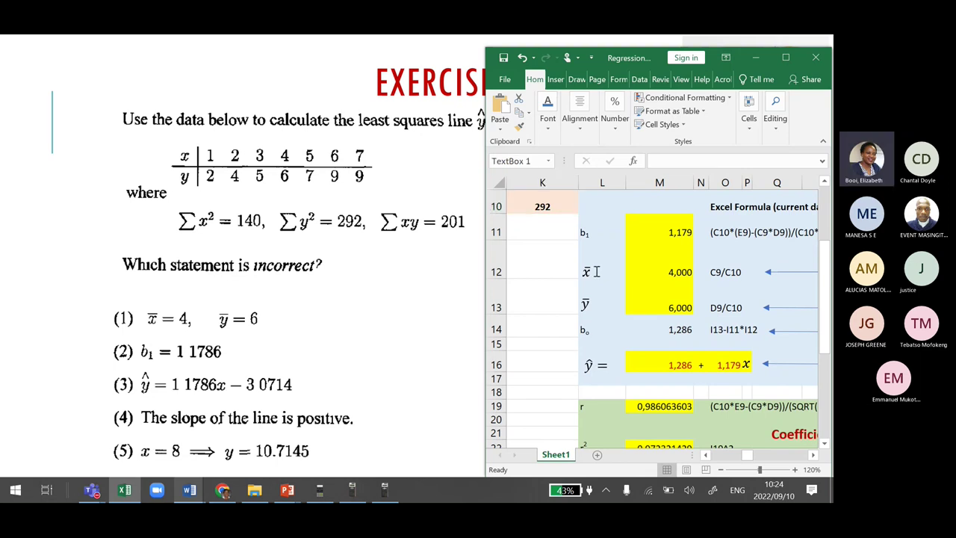
click(663, 271)
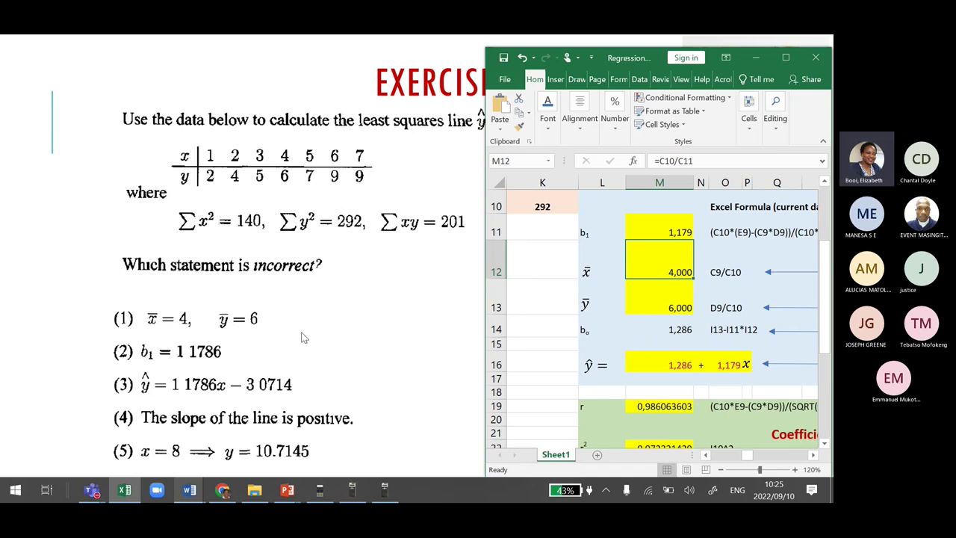
click(668, 231)
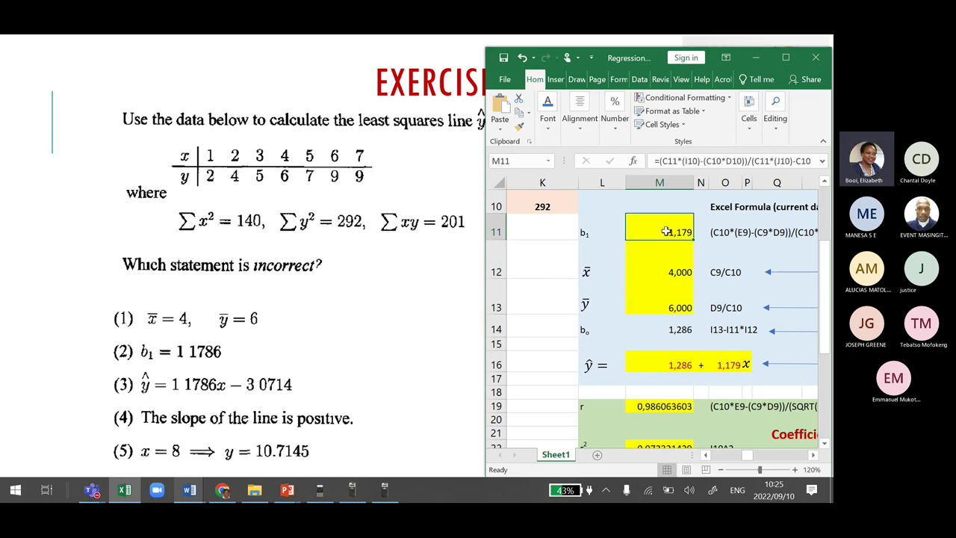
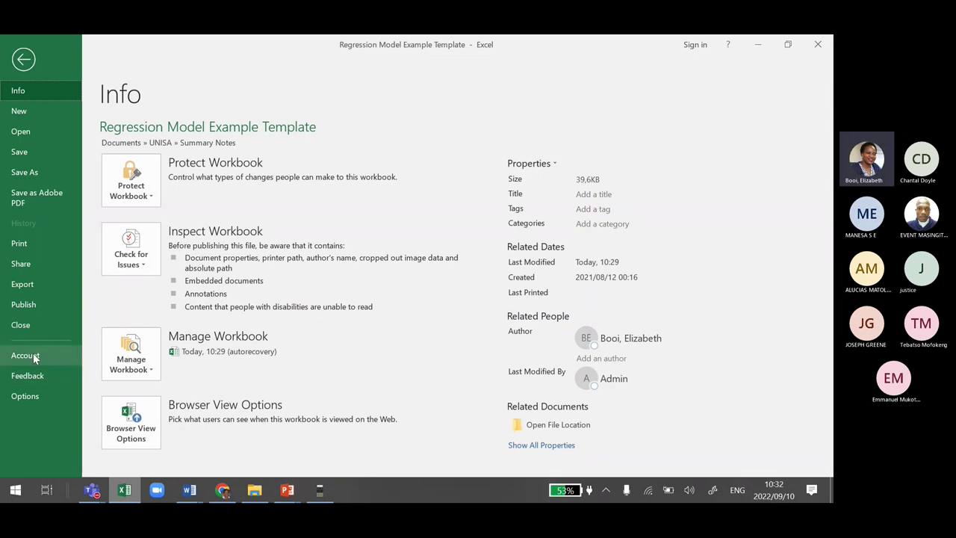
Step: Check in Excel's add-ins manager that the Analysis ToolPak is enabled and accept the add-ins list
click(30, 356)
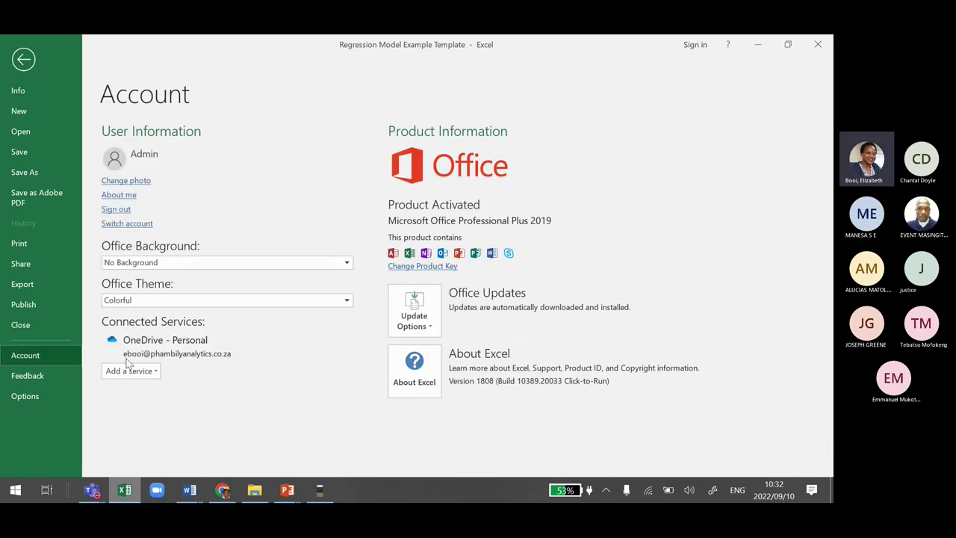
click(27, 397)
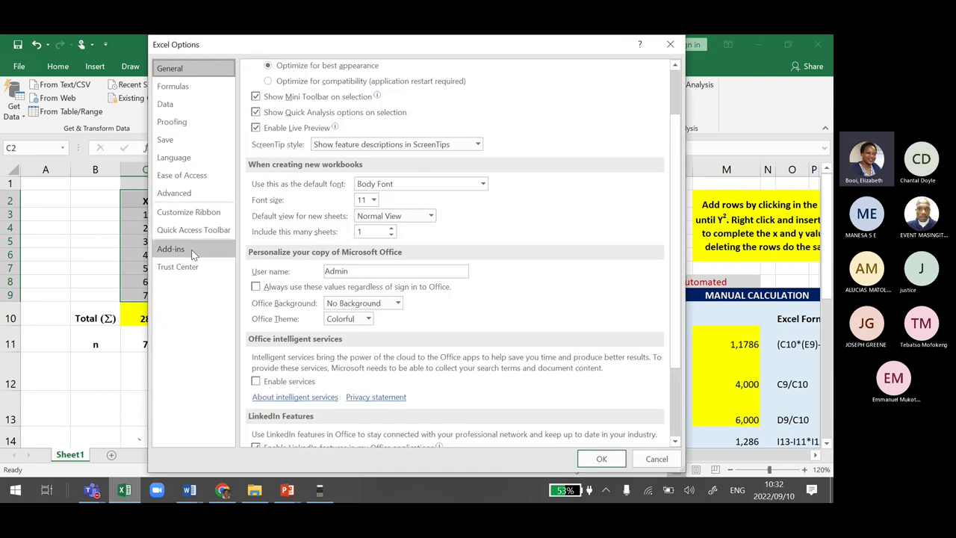
click(179, 250)
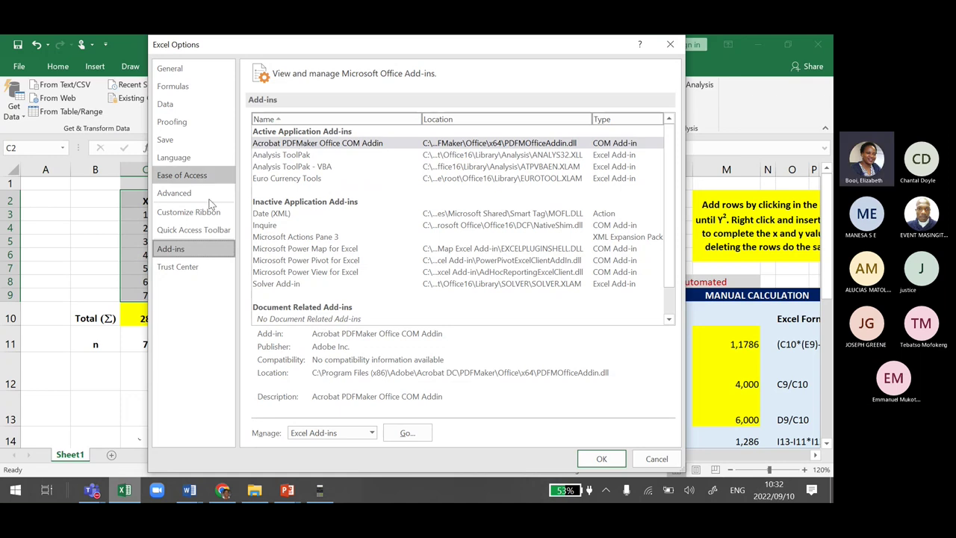
click(285, 156)
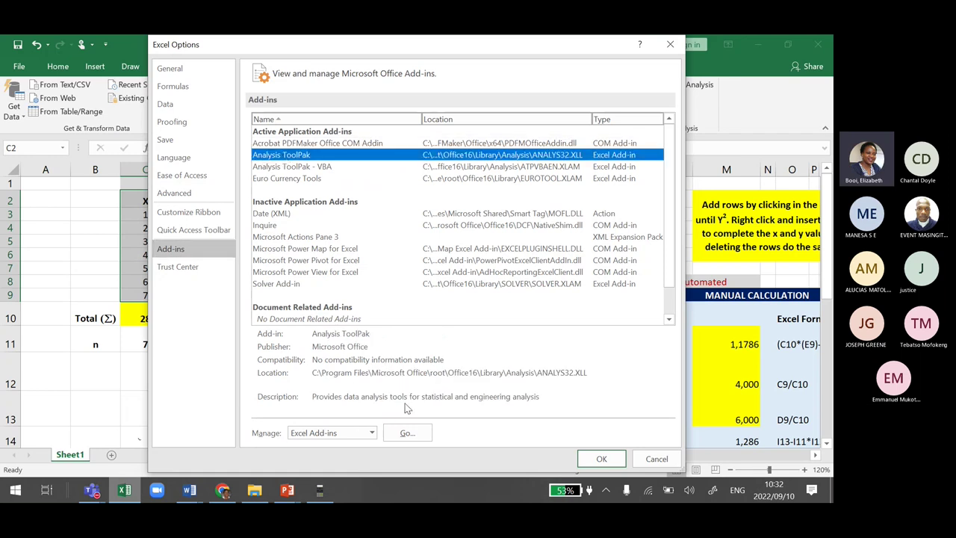
click(405, 438)
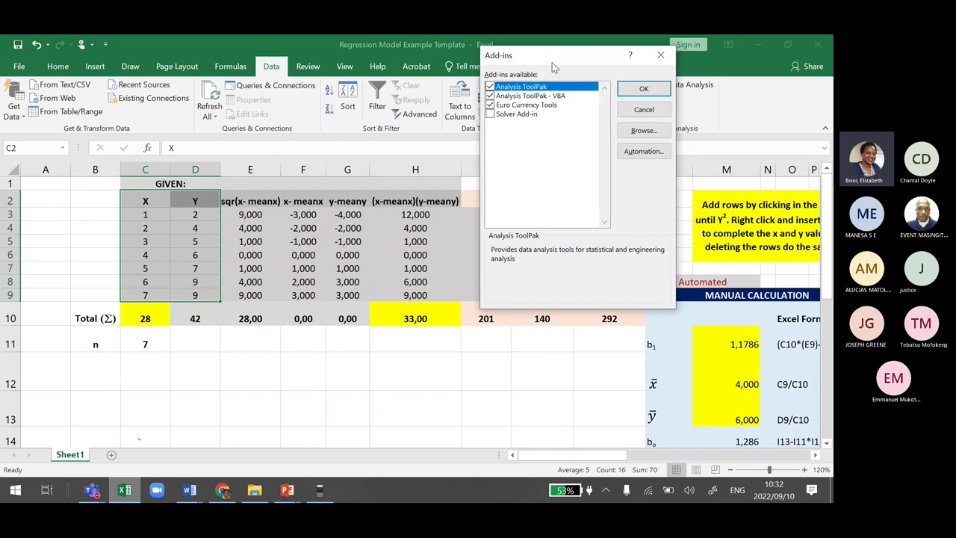
drag(547, 55, 535, 77)
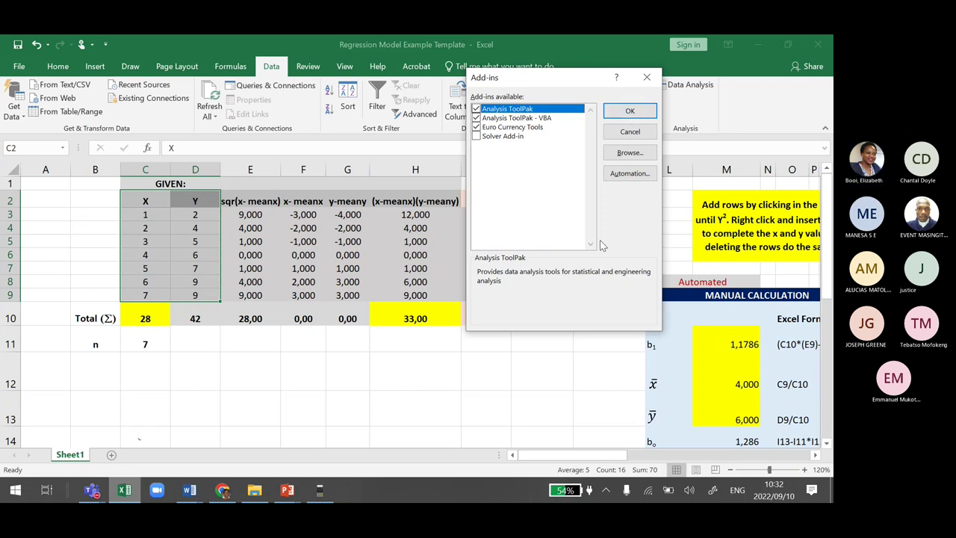
click(630, 110)
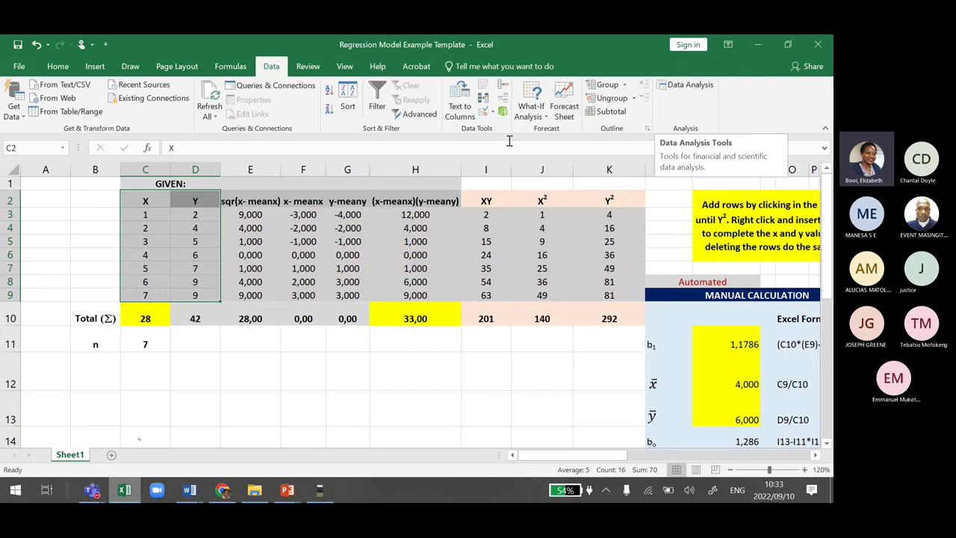
Step: Copy the X and Y data with headers from C2:D9 into a new worksheet, starting at cell B1
drag(146, 203, 182, 289)
key(ctrl+c)
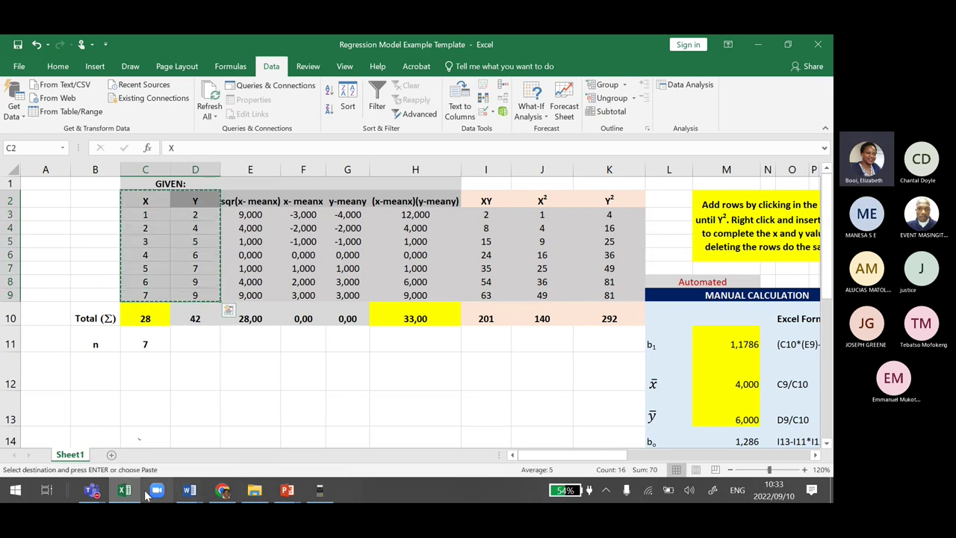
click(111, 455)
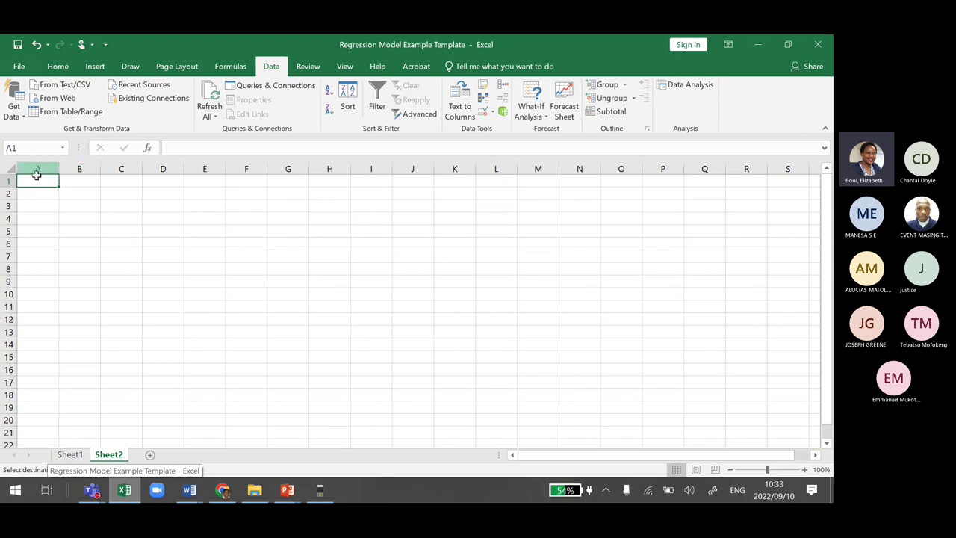
click(95, 183)
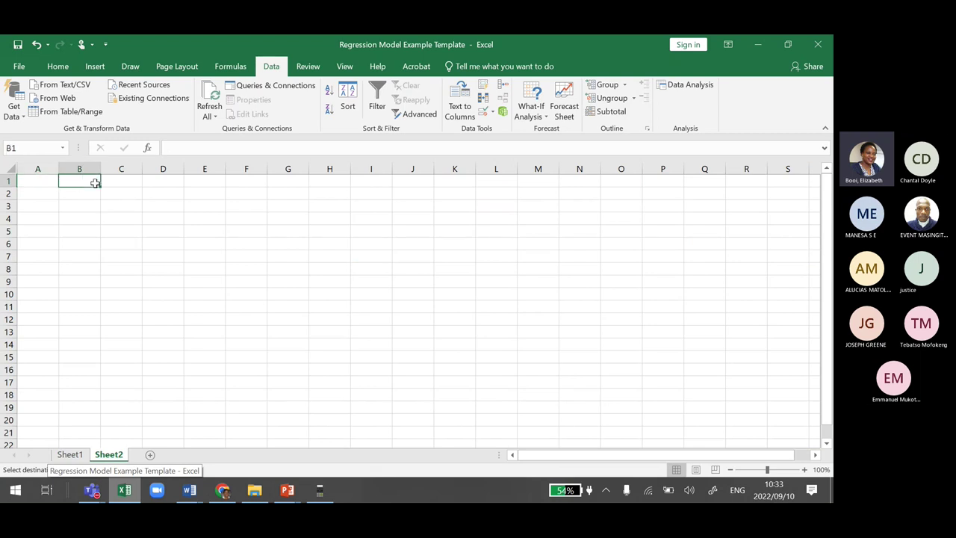
key(ctrl+v)
key(ctrl+q)
click(246, 231)
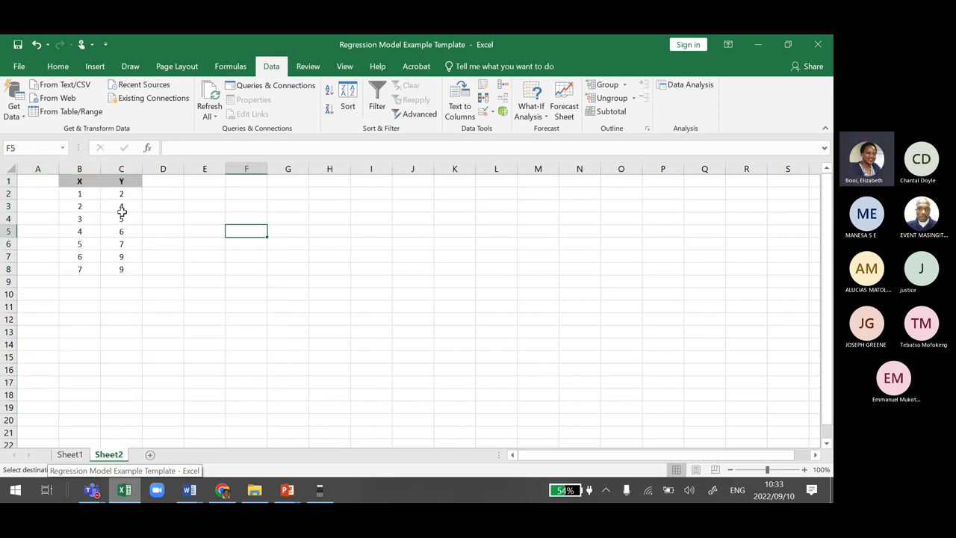
Step: Select the X and Y table in B1:C8 and start the Regression tool from Data Analysis
click(91, 181)
click(135, 184)
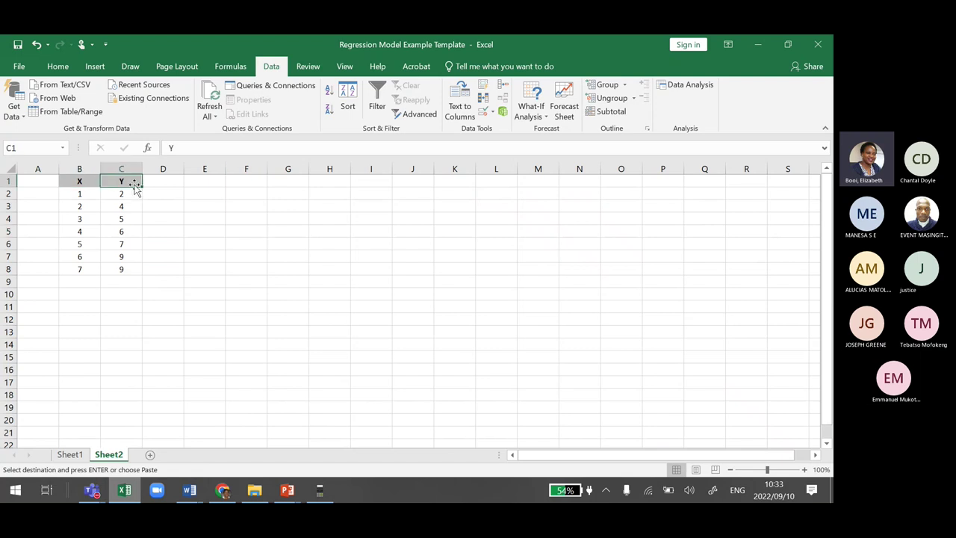
drag(79, 181, 118, 265)
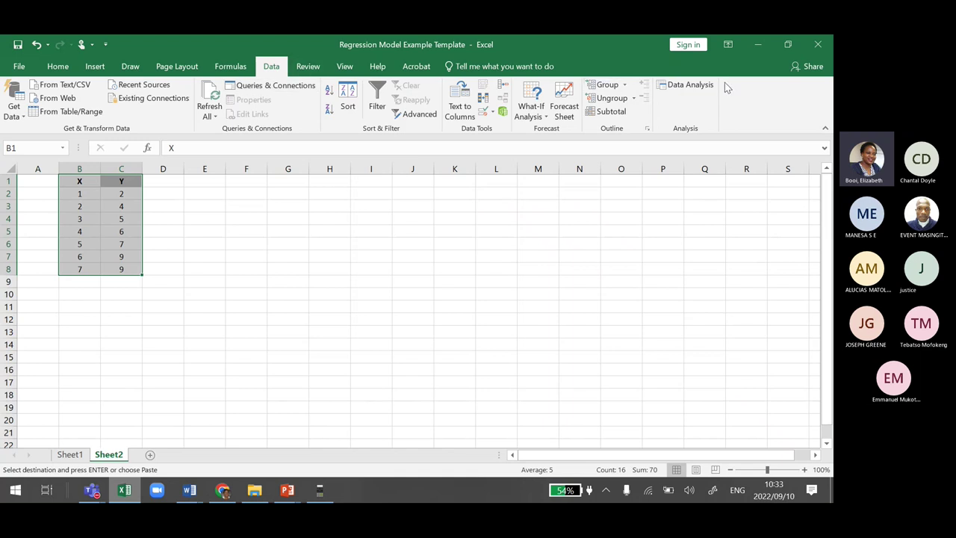
click(664, 85)
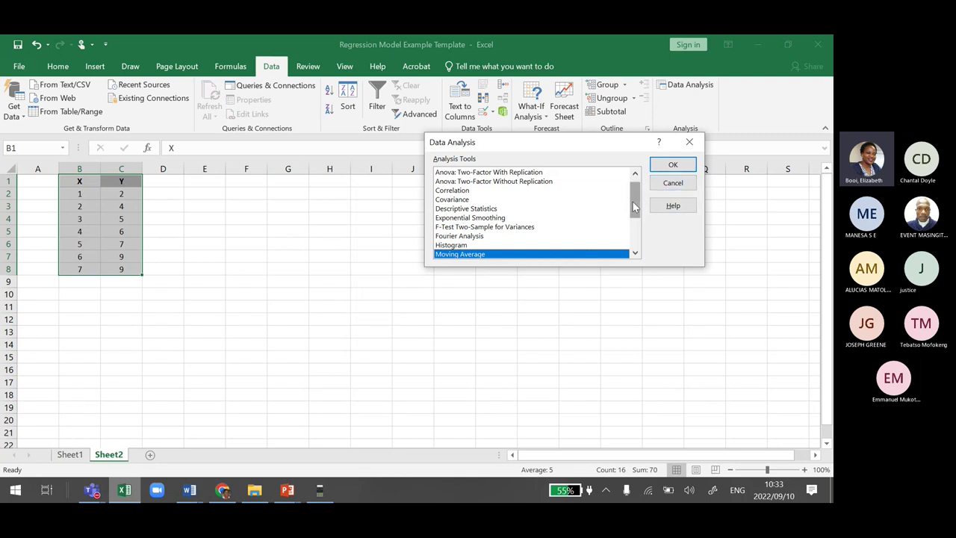
mouse_move(634, 207)
mouse_down()
mouse_move(634, 191)
mouse_move(634, 222)
mouse_up()
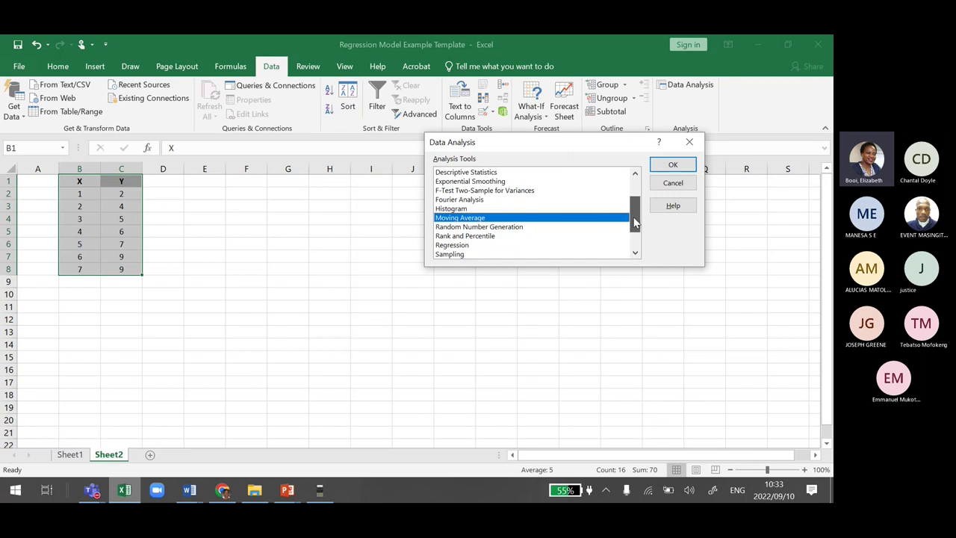
click(449, 248)
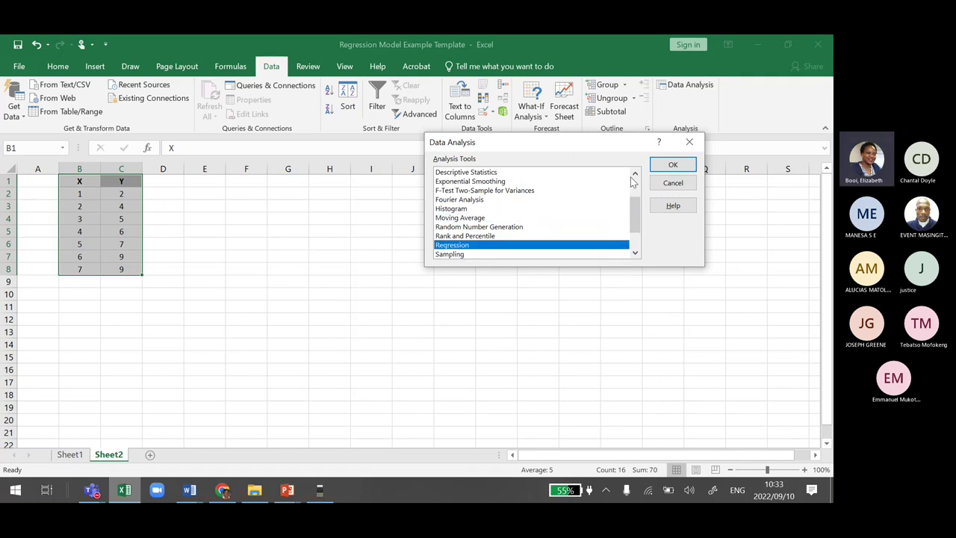
click(679, 165)
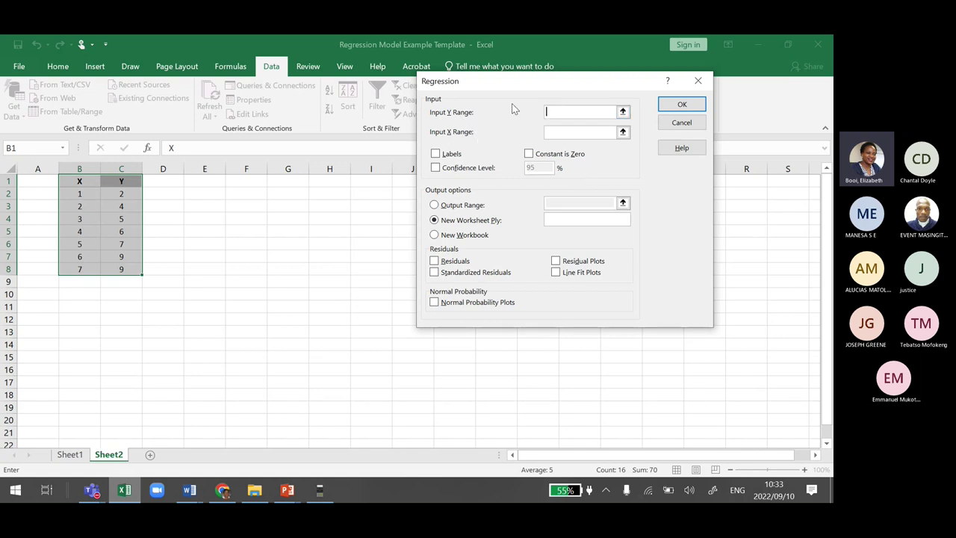
Step: Set the regression's Y range to C1:C8 and X range to B1:B8, and mark the first row as labels
drag(513, 77, 440, 118)
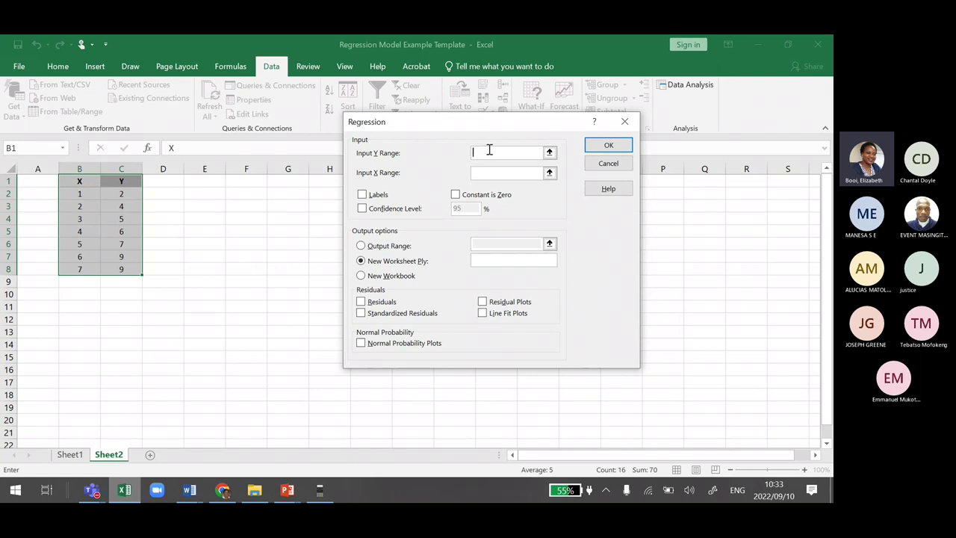
click(118, 181)
drag(118, 181, 120, 271)
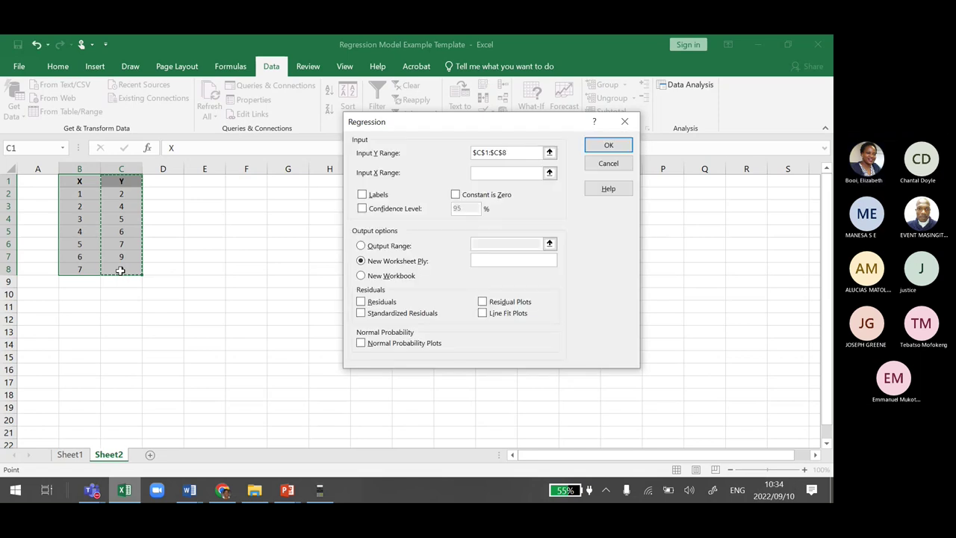
click(487, 173)
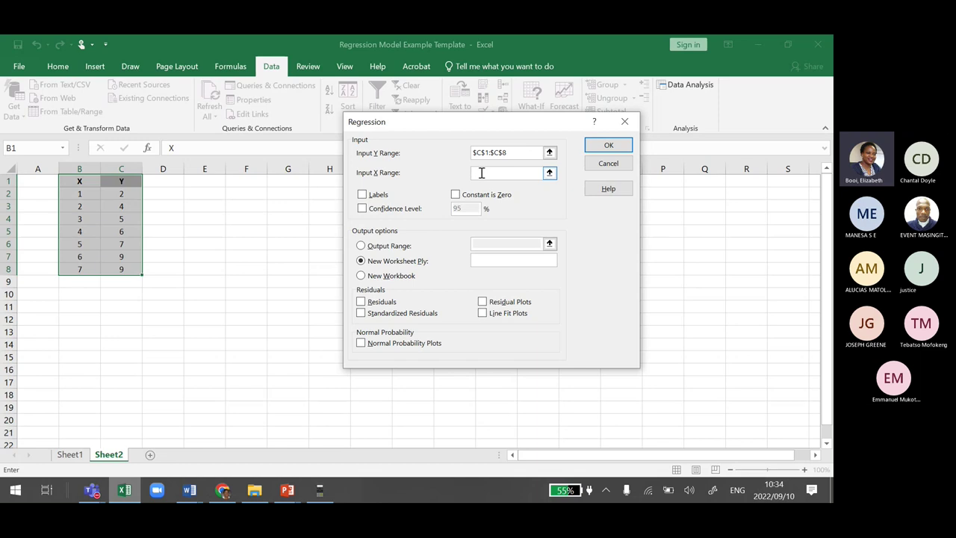
drag(80, 181, 85, 271)
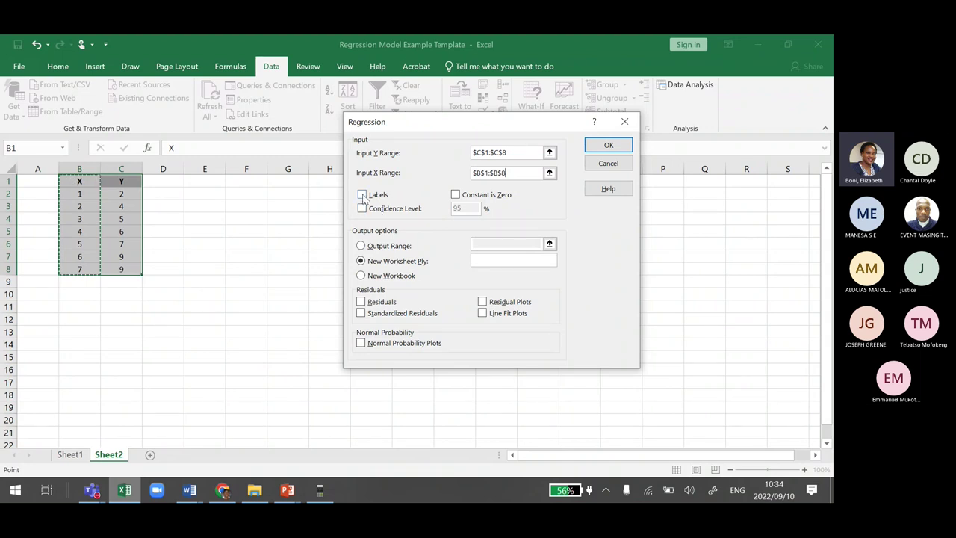
click(363, 195)
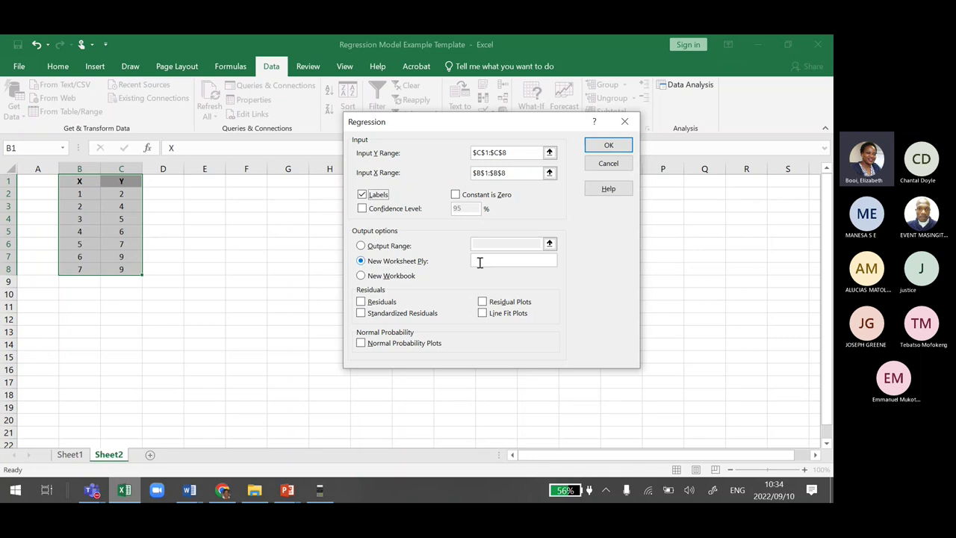
Step: Send the regression output to cell F2 of the current worksheet and run the analysis
click(360, 247)
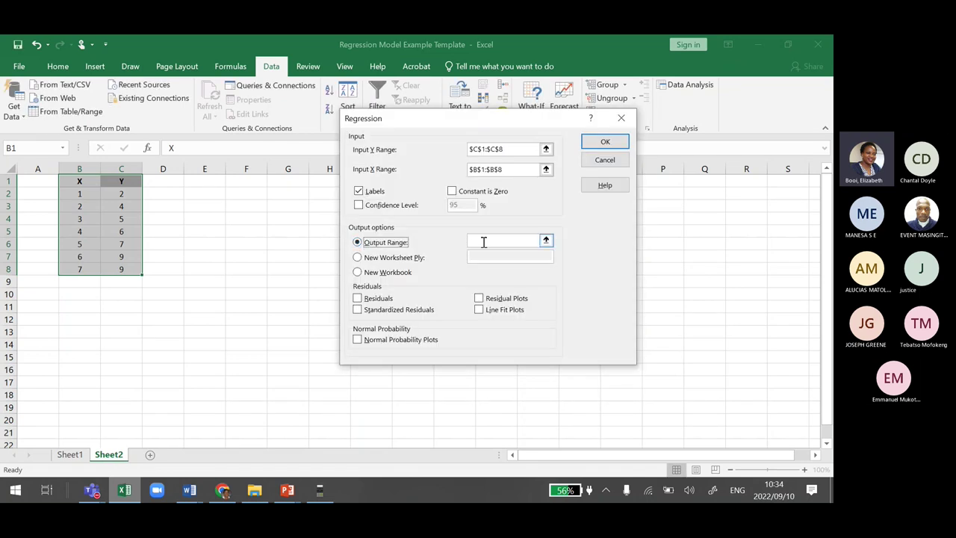
click(484, 242)
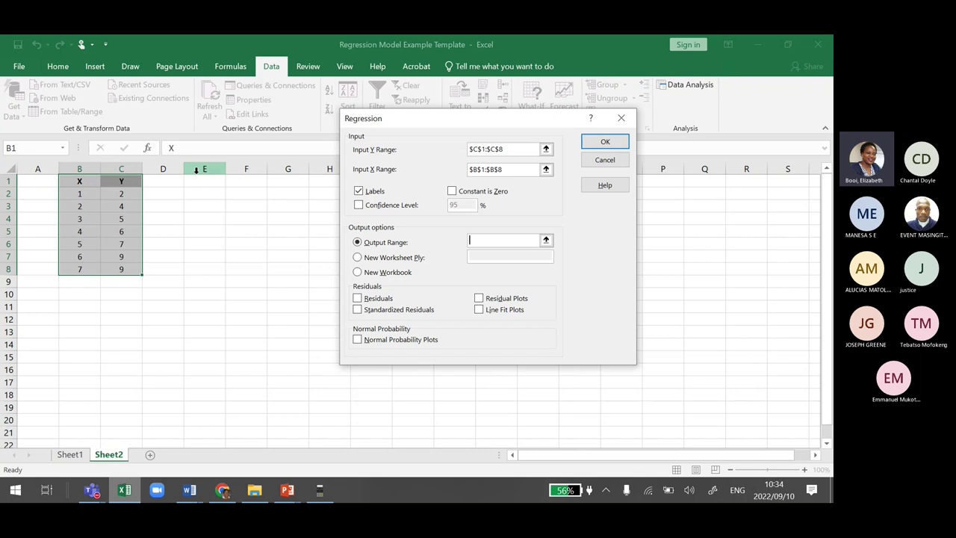
click(236, 192)
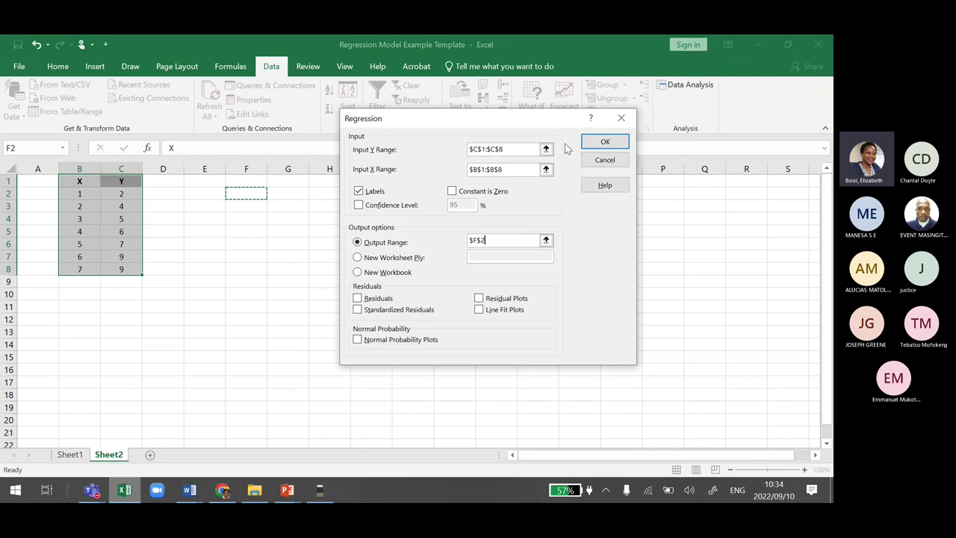
click(605, 144)
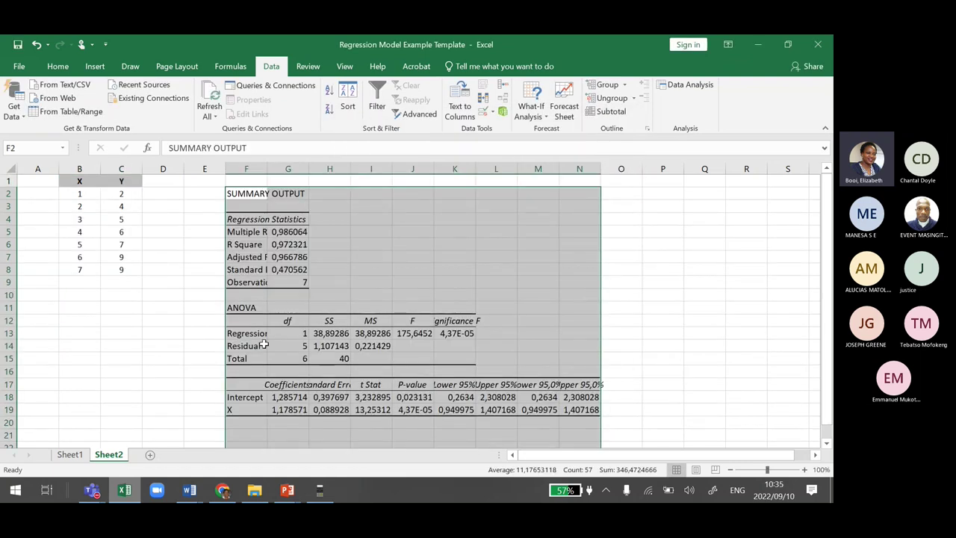
Step: Widen columns F and G to fit the regression summary's labels and values
drag(236, 164, 324, 164)
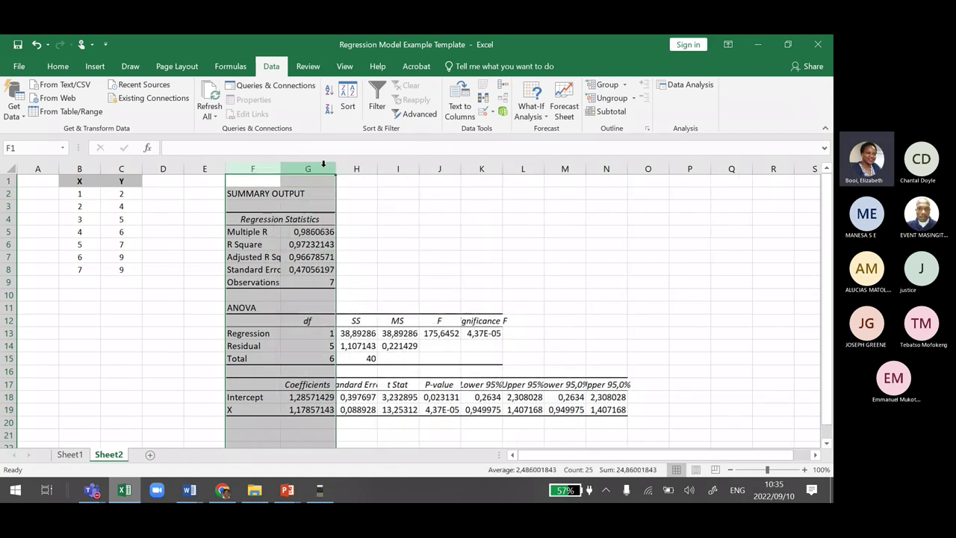
click(263, 167)
drag(284, 167, 306, 167)
click(452, 222)
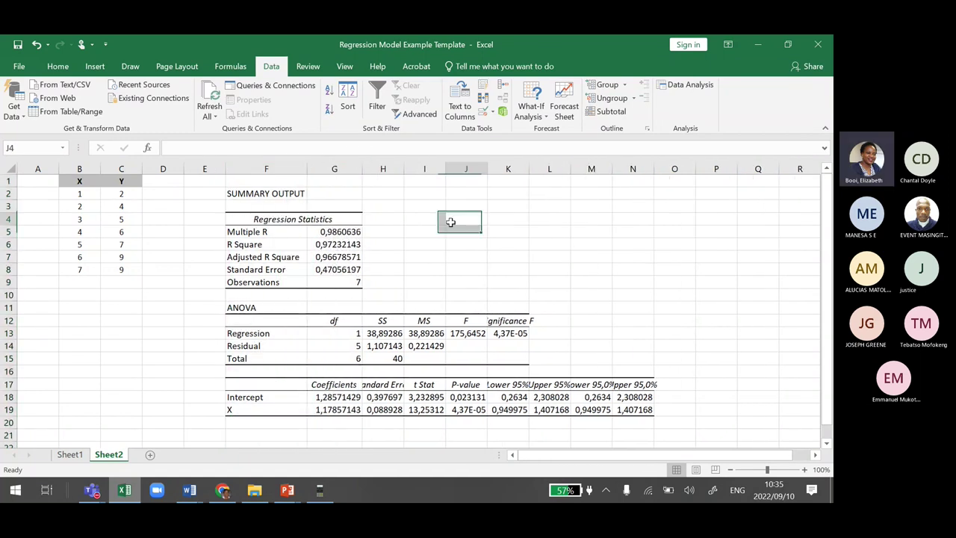
click(458, 240)
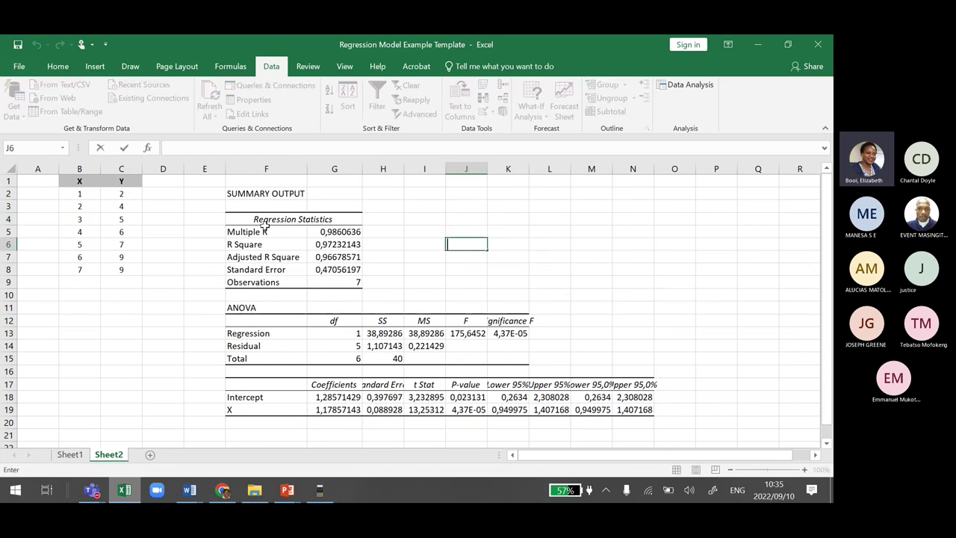
Step: Fill the Multiple R and R Square rows in F5:G6 with yellow
drag(247, 231, 329, 246)
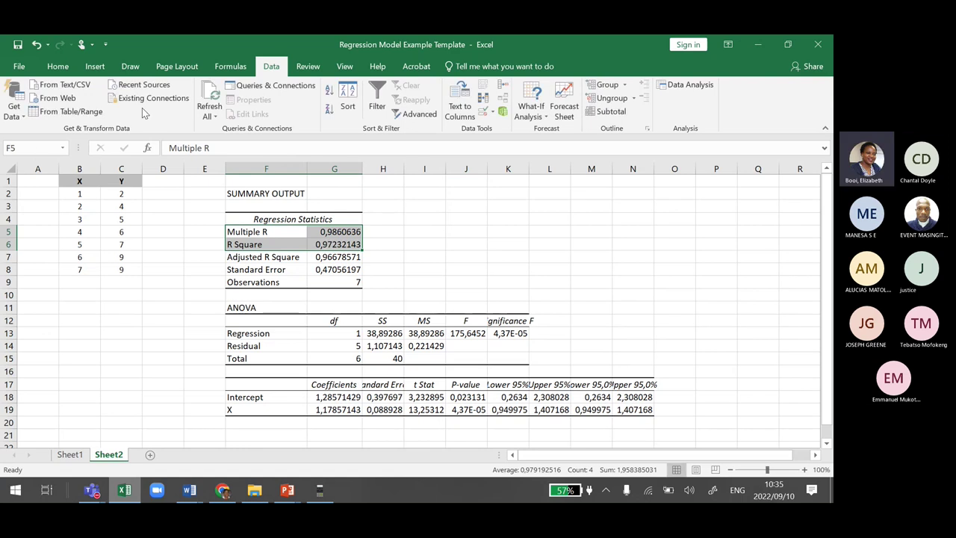
click(55, 66)
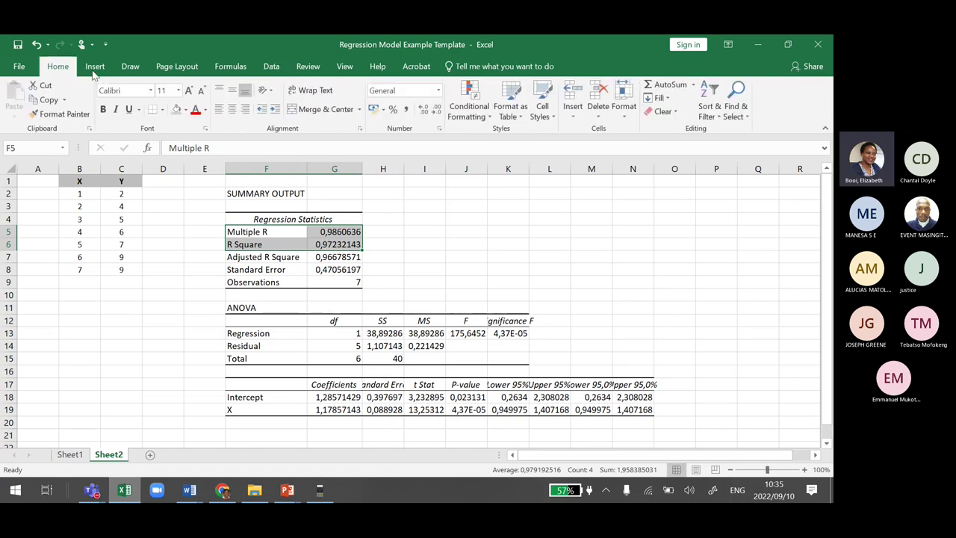
click(185, 109)
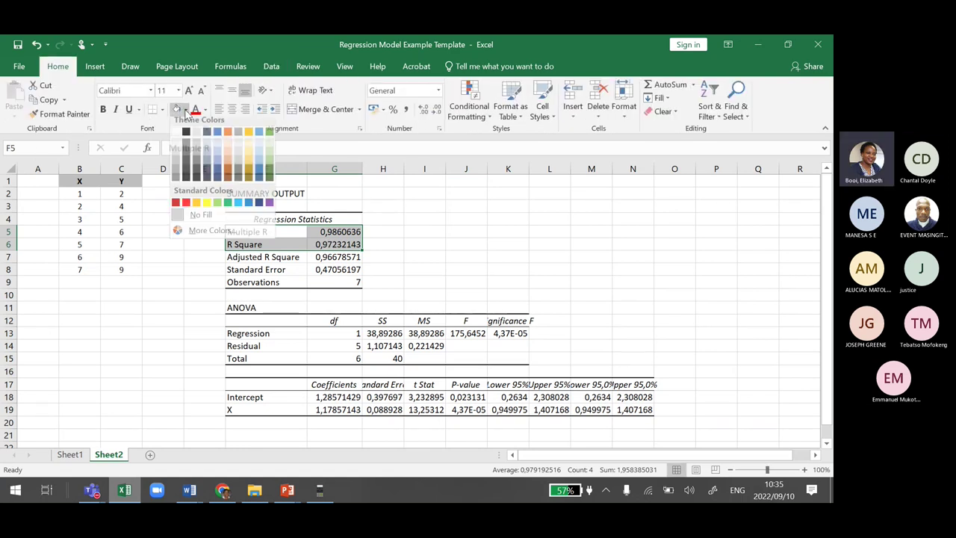
click(211, 207)
click(426, 268)
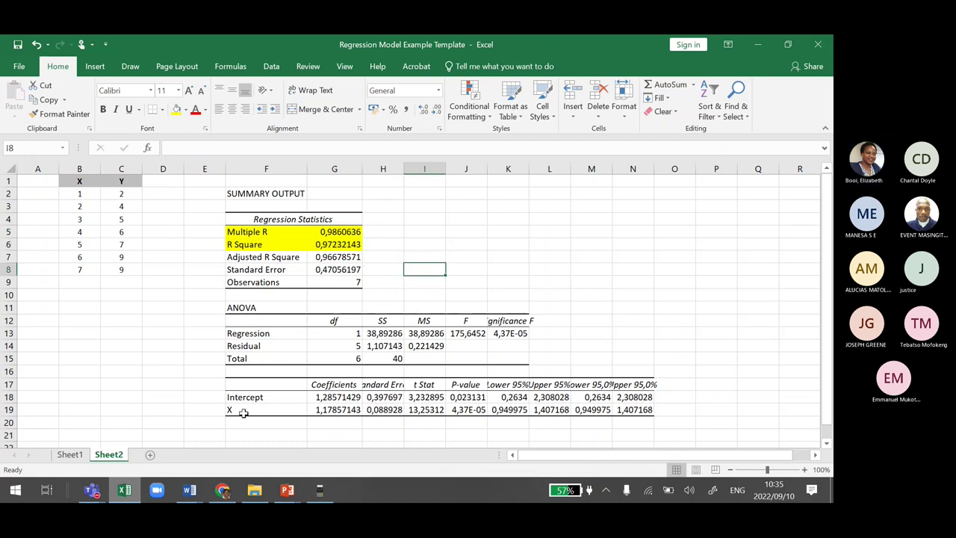
Step: Fill the Intercept and X coefficient cells in F18:G19 with yellow
drag(247, 397, 340, 409)
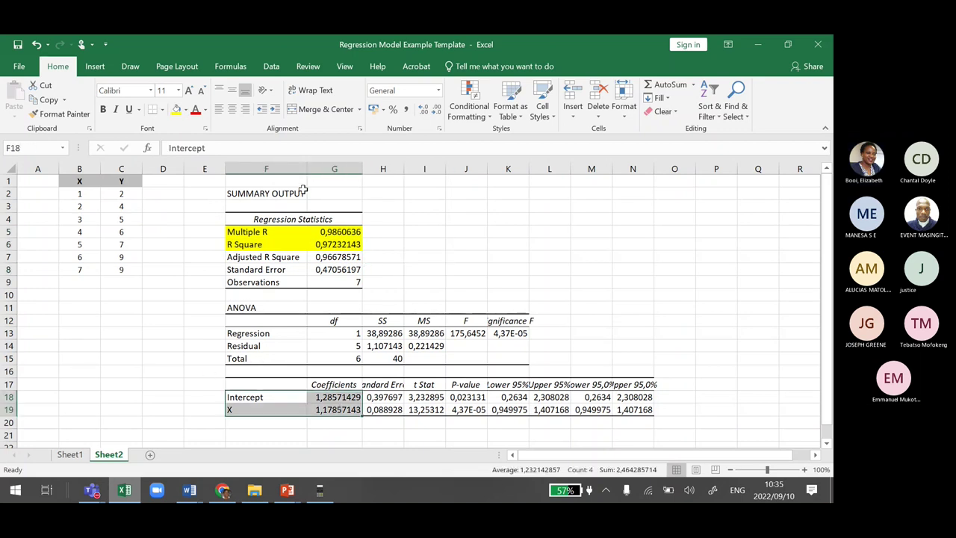
click(177, 109)
click(456, 180)
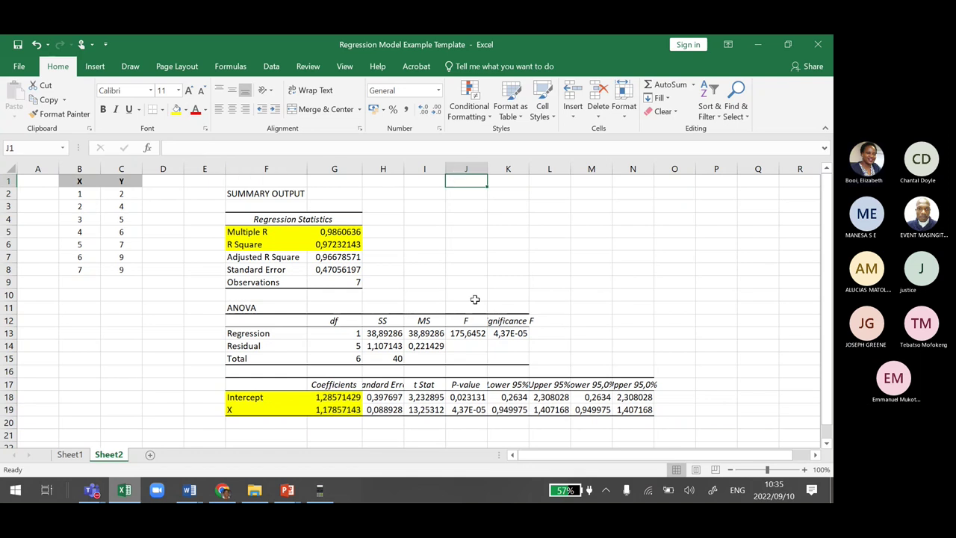
Step: Examine the Multiple R, R Square and Adjusted R Square values in the regression statistics
click(334, 232)
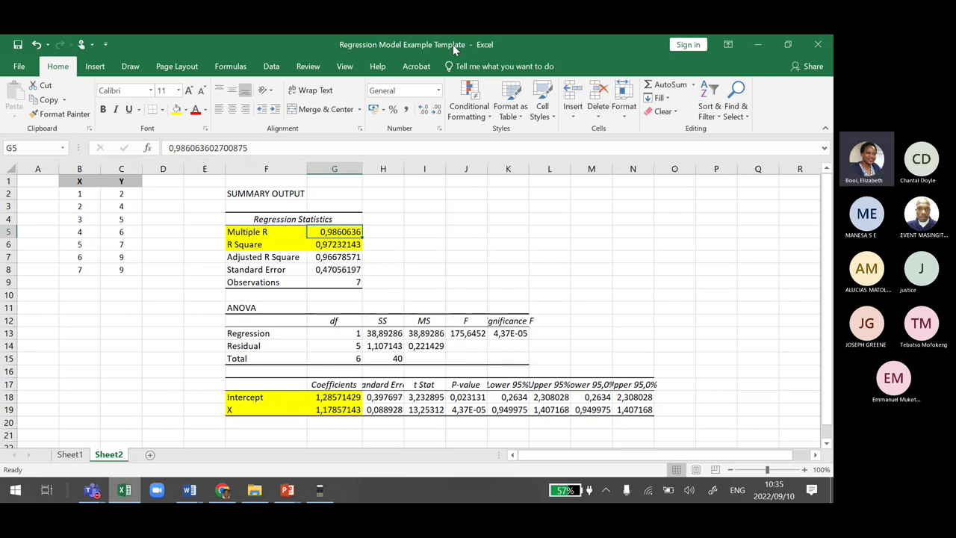
click(337, 254)
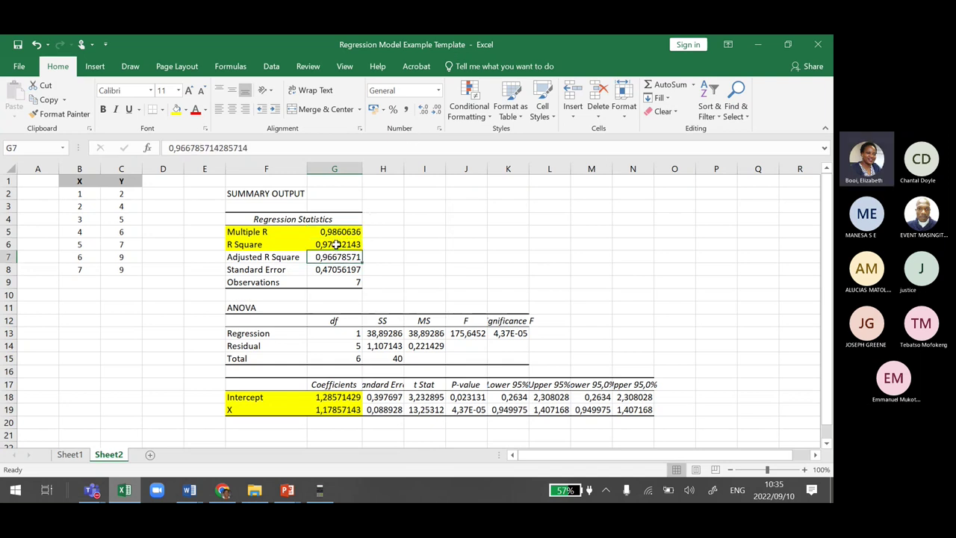
click(336, 246)
Step: Restore the workbook window to a smaller size and arrange it beside the Exercise 1 statements with columns F and G showing
double_click(385, 46)
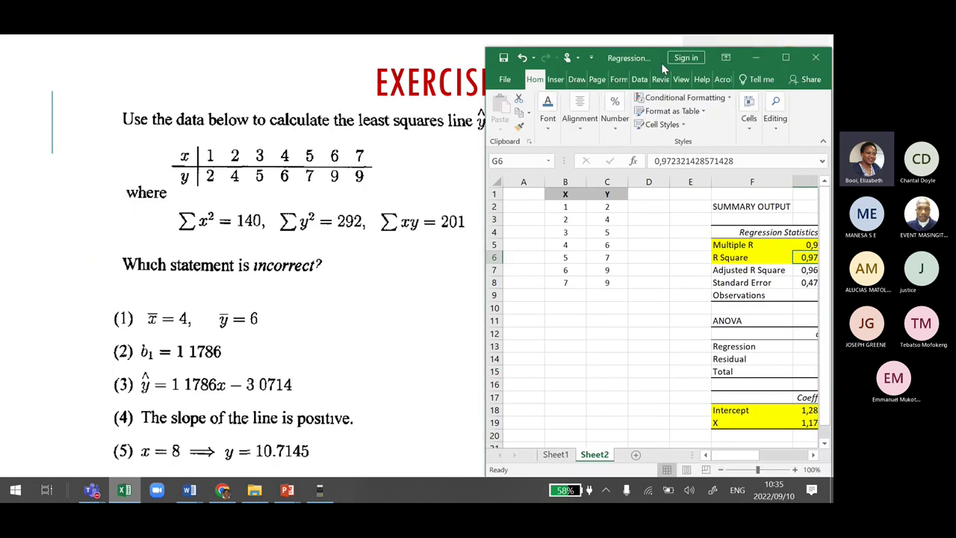
drag(643, 64, 583, 56)
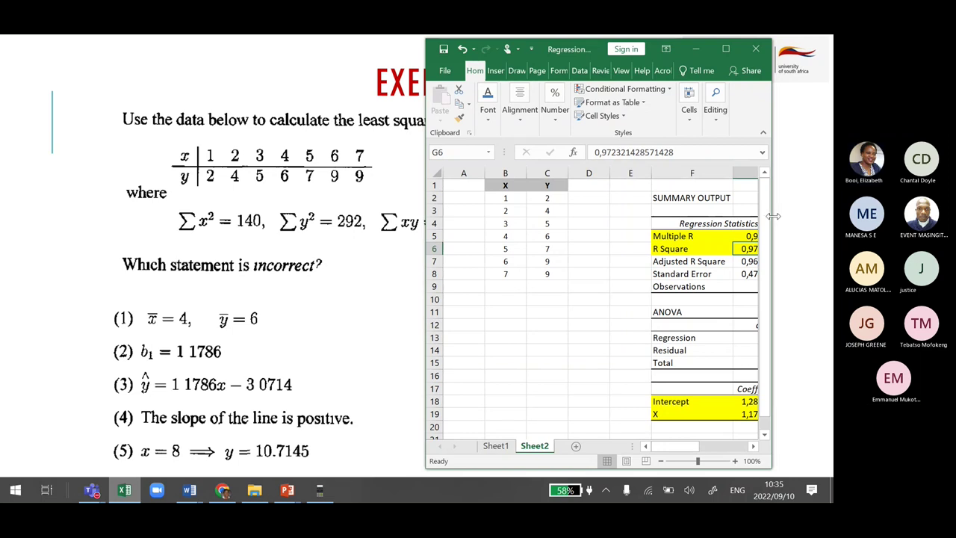
drag(780, 216, 839, 216)
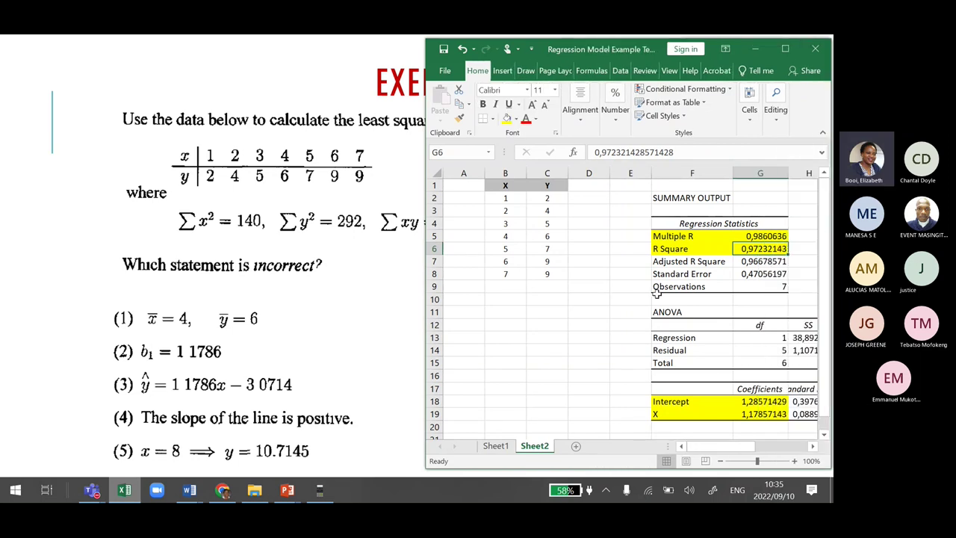
Step: Compare the Intercept and X coefficients in G18:G19 with the Exercise 1 statements, and return the workbook to full size
key(Down)
key(Down)
click(757, 402)
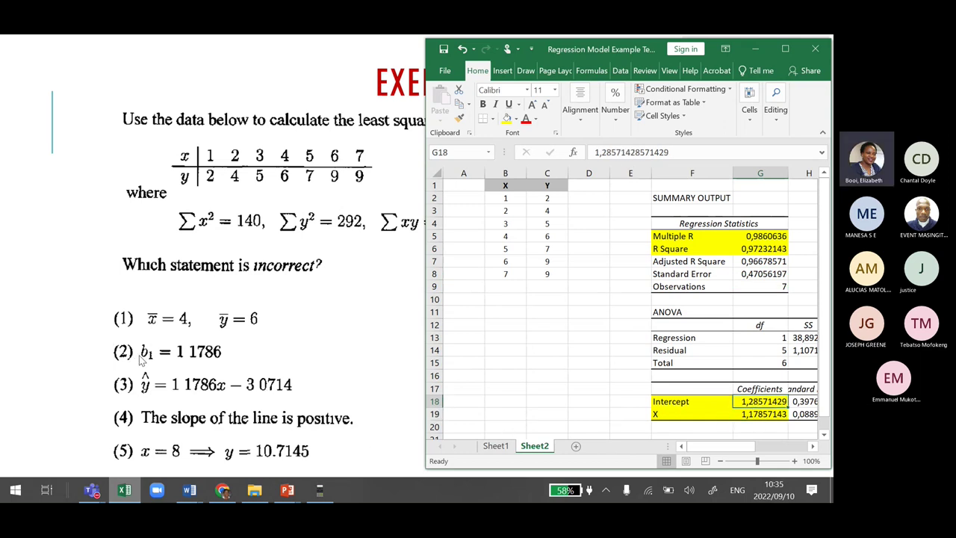
drag(758, 415, 676, 417)
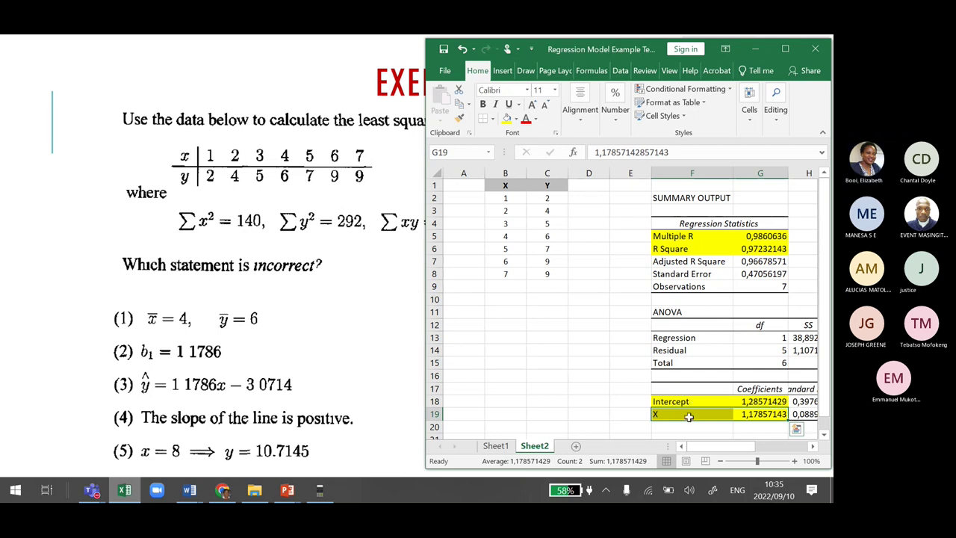
click(691, 414)
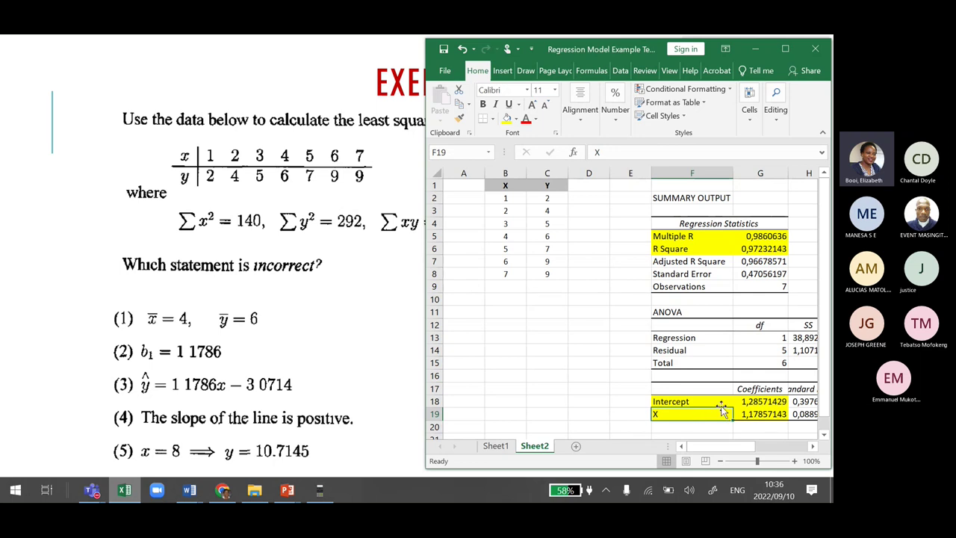
click(767, 415)
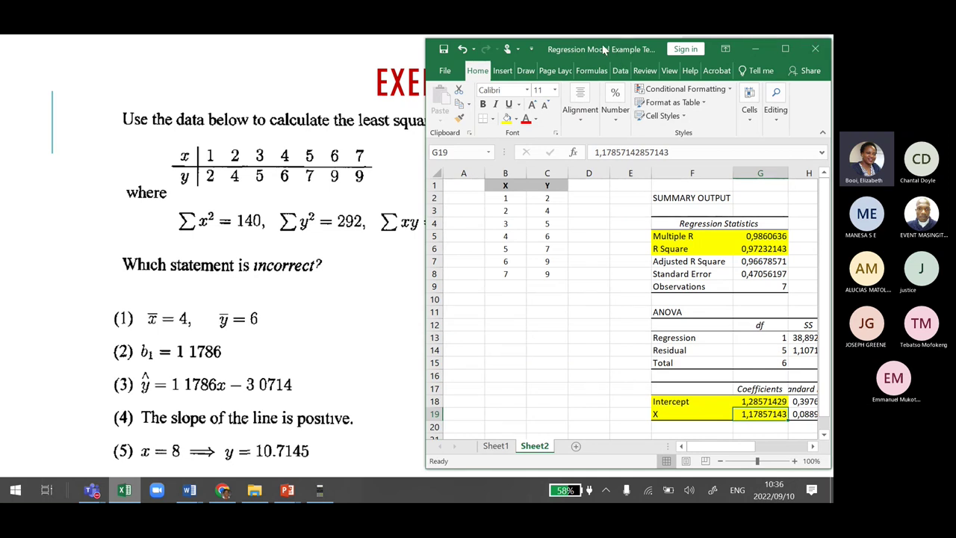
drag(604, 49, 448, 46)
click(629, 46)
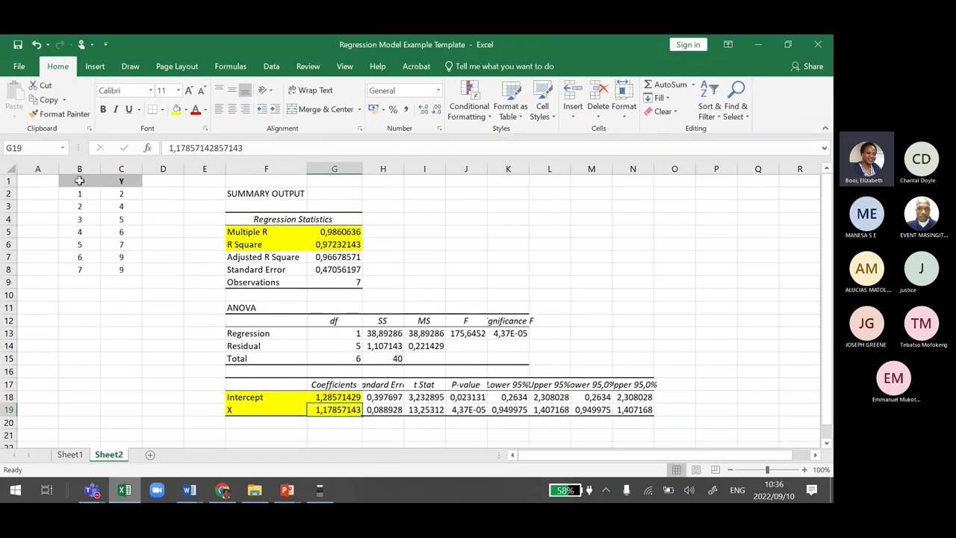
Step: Start a Descriptive Statistics analysis with the X and Y data in B1:C8 as the input range
drag(79, 181, 106, 269)
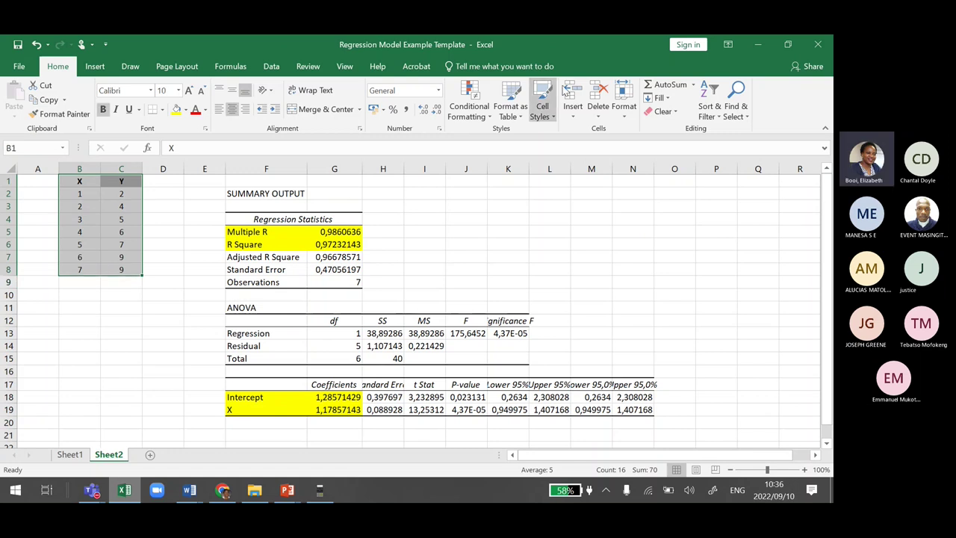
click(271, 66)
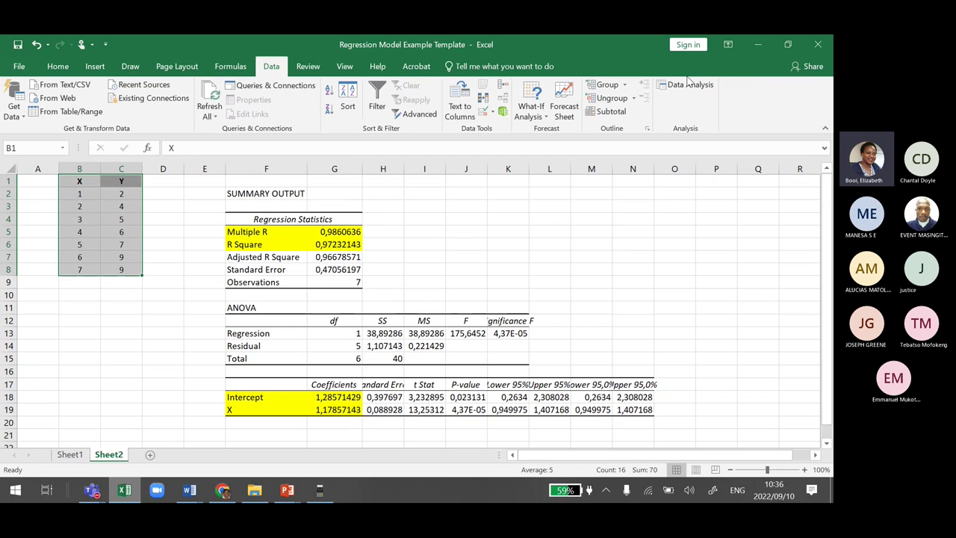
click(689, 83)
click(393, 219)
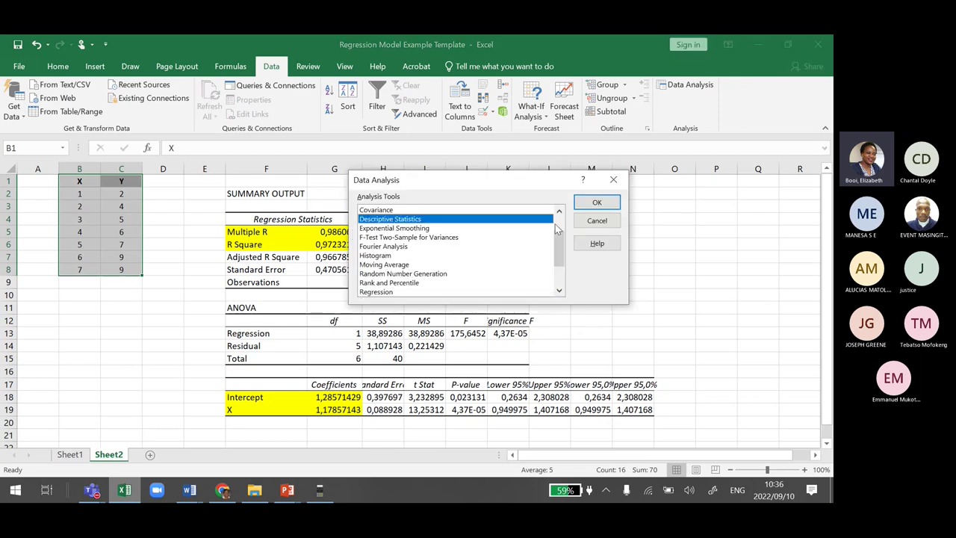
click(598, 202)
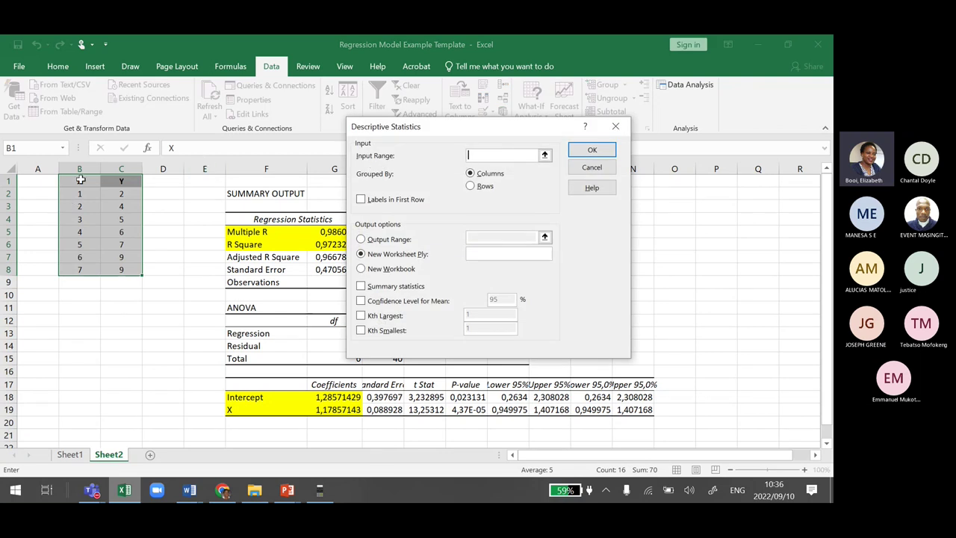
drag(79, 180, 119, 269)
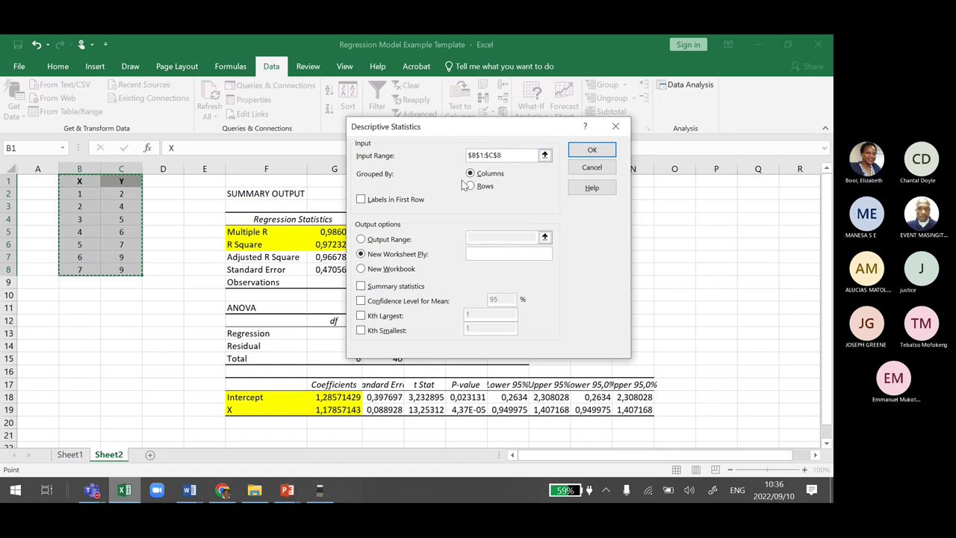
Step: Enable Labels in First Row and Summary statistics, set the output range to cell Q3, and run the analysis
click(362, 200)
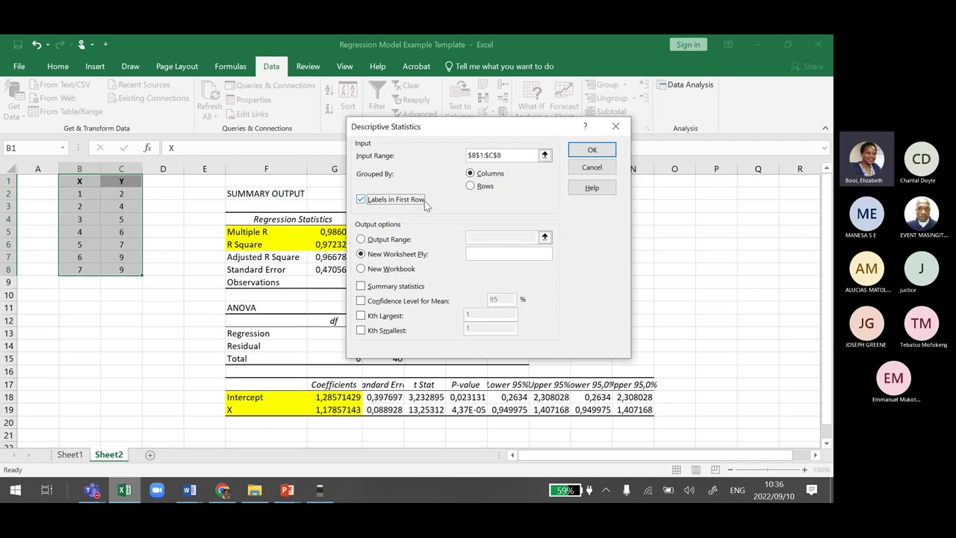
drag(486, 136, 566, 101)
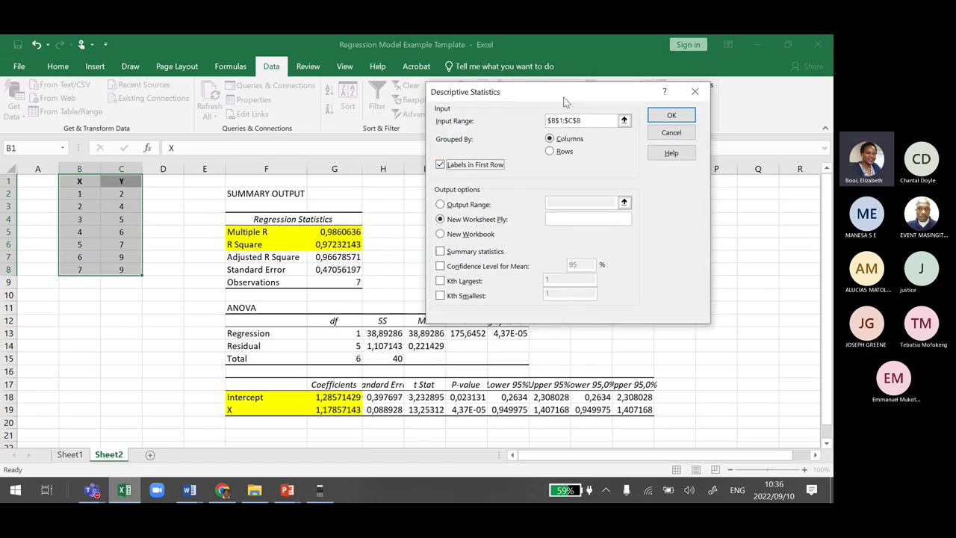
click(440, 252)
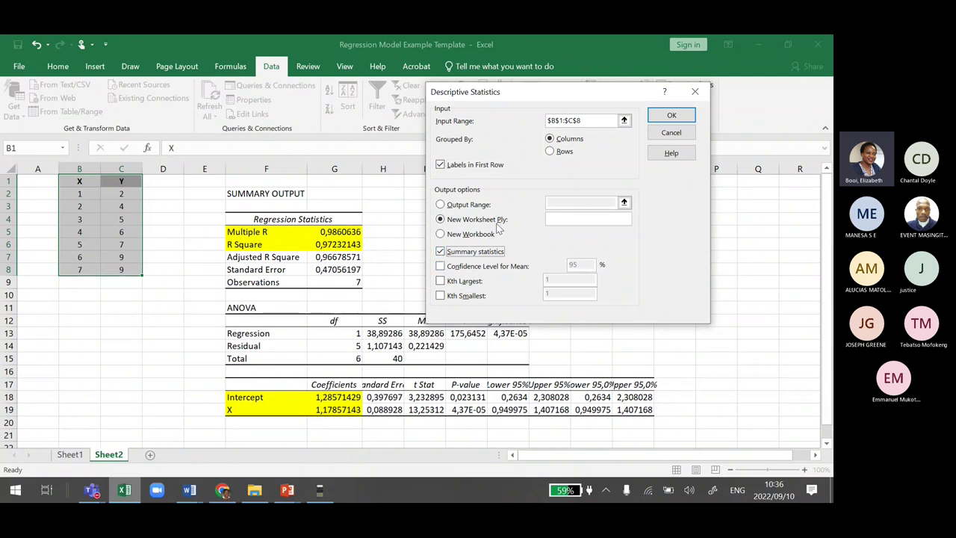
click(440, 204)
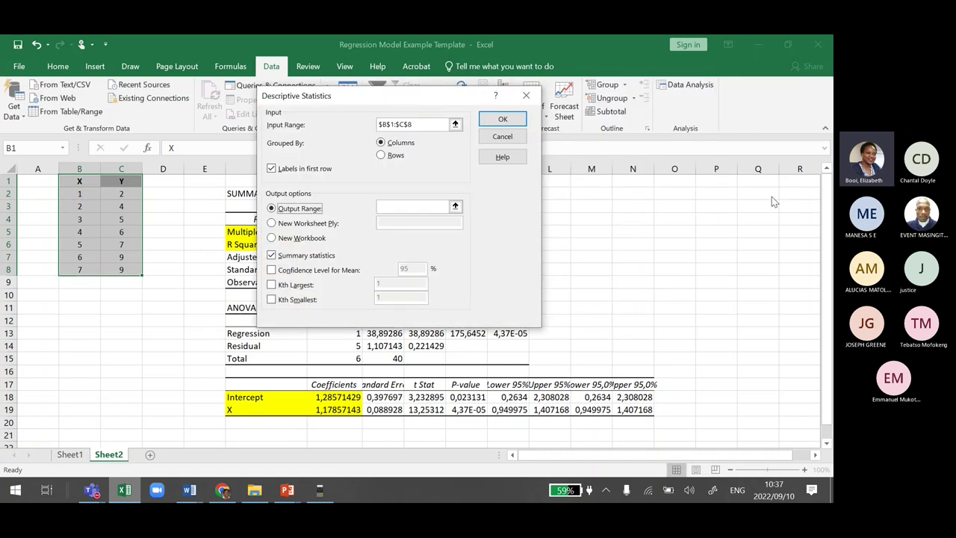
click(396, 207)
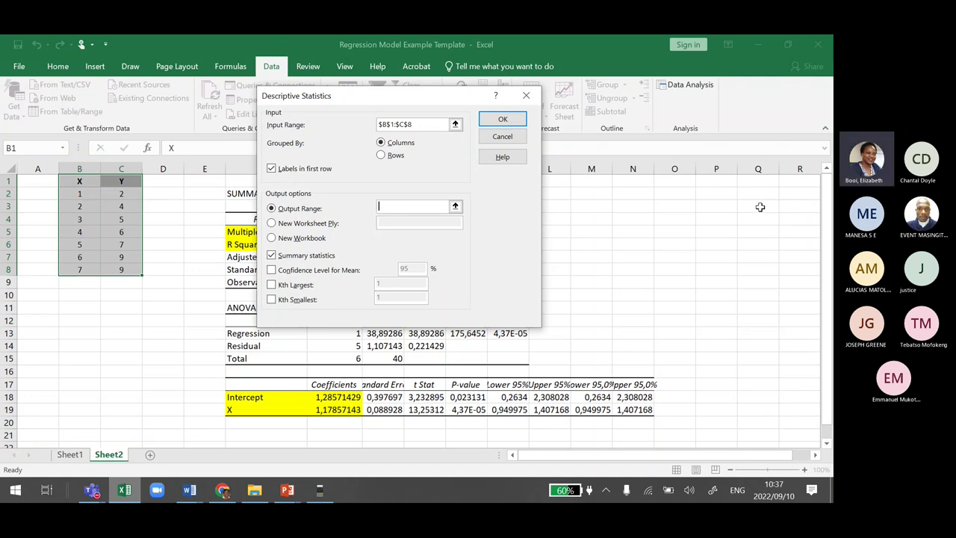
click(758, 207)
click(507, 120)
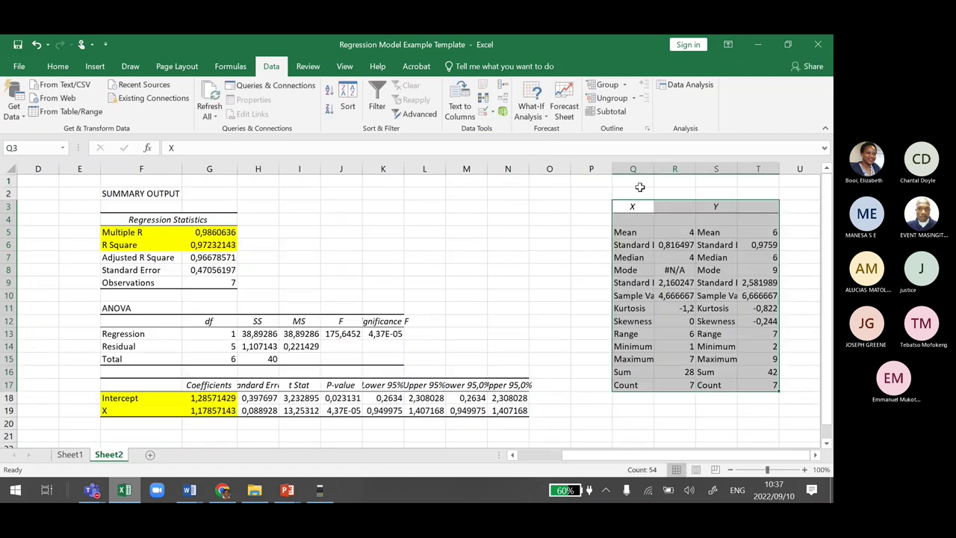
Step: Autofit columns Q to T to the descriptive statistics' labels and values
drag(633, 169, 744, 178)
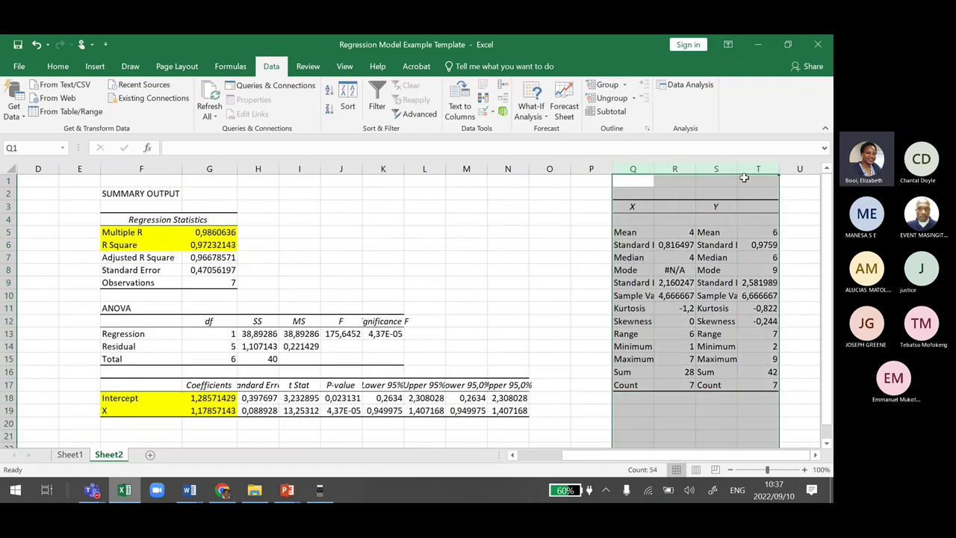
double_click(694, 166)
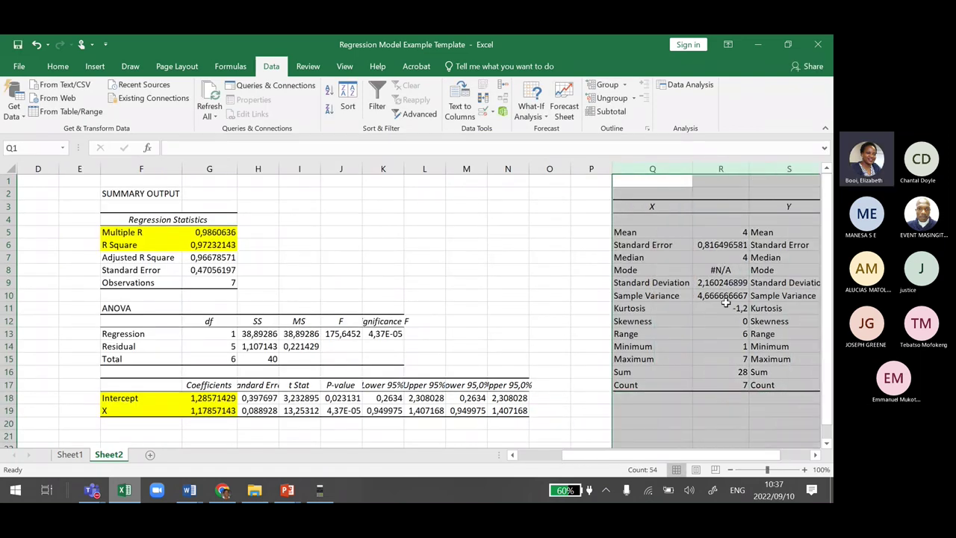
click(719, 412)
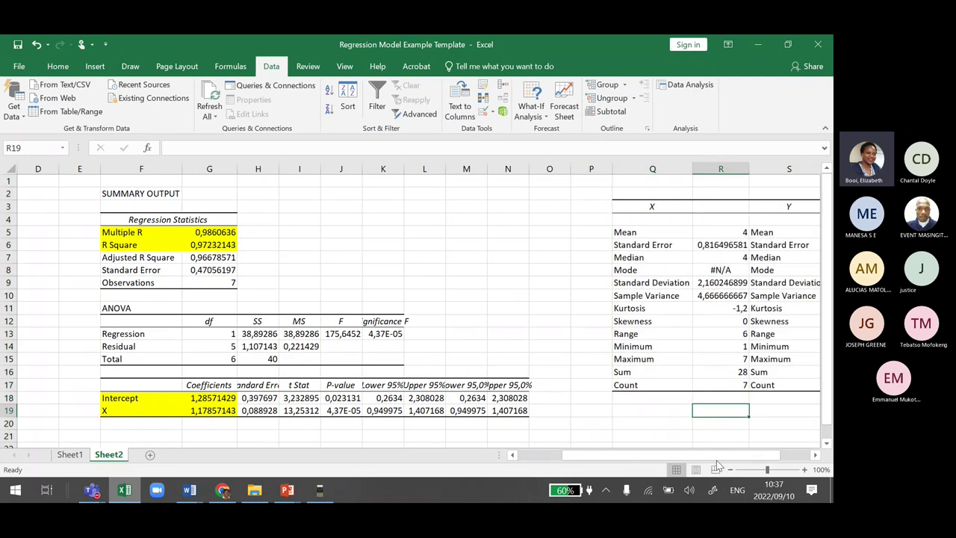
scroll(718, 464, right, 2)
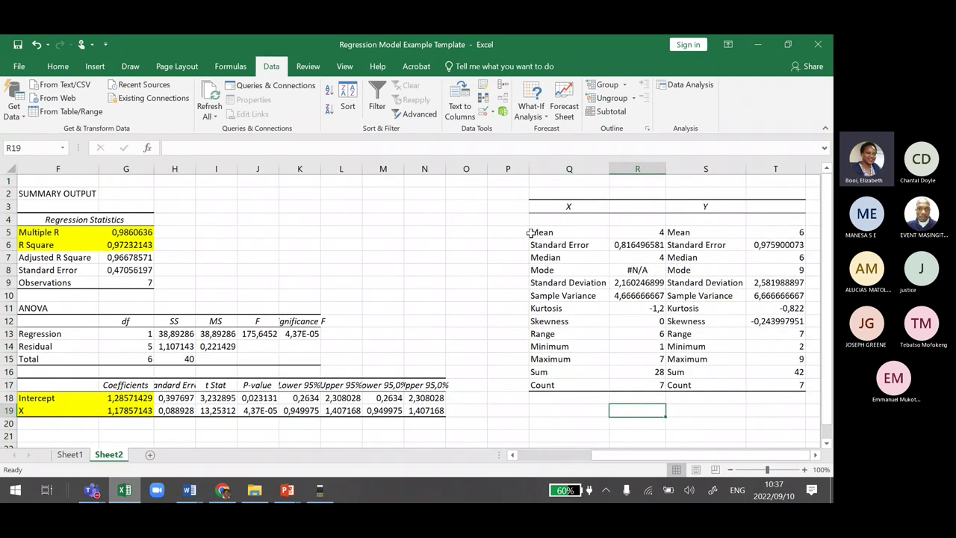
Step: Fill the Mean row for X and Y in Q5:T5 with yellow
drag(530, 233, 792, 233)
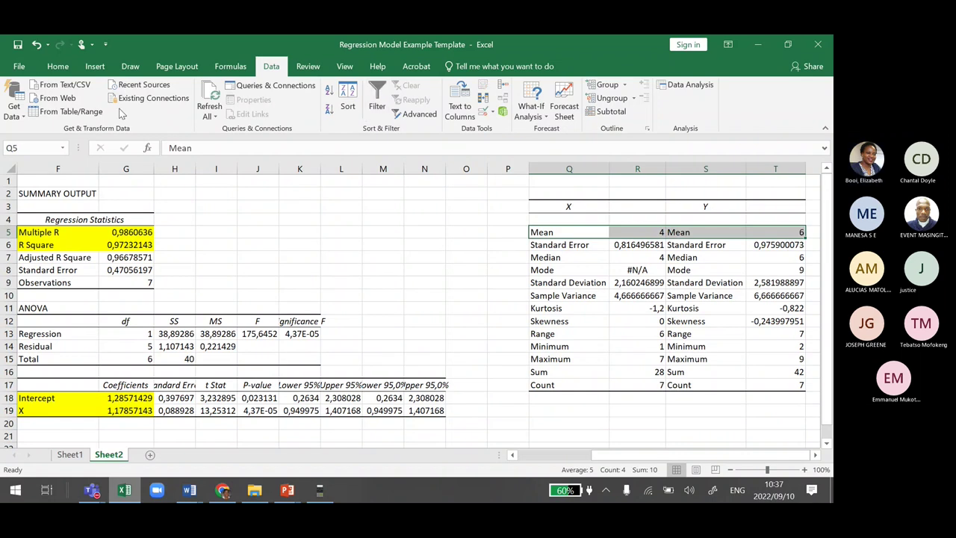
click(58, 66)
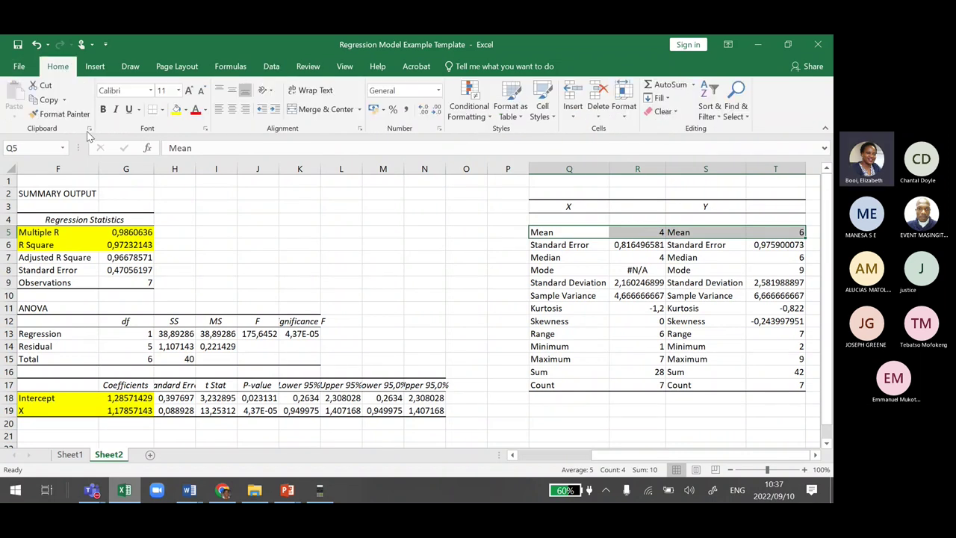
click(175, 109)
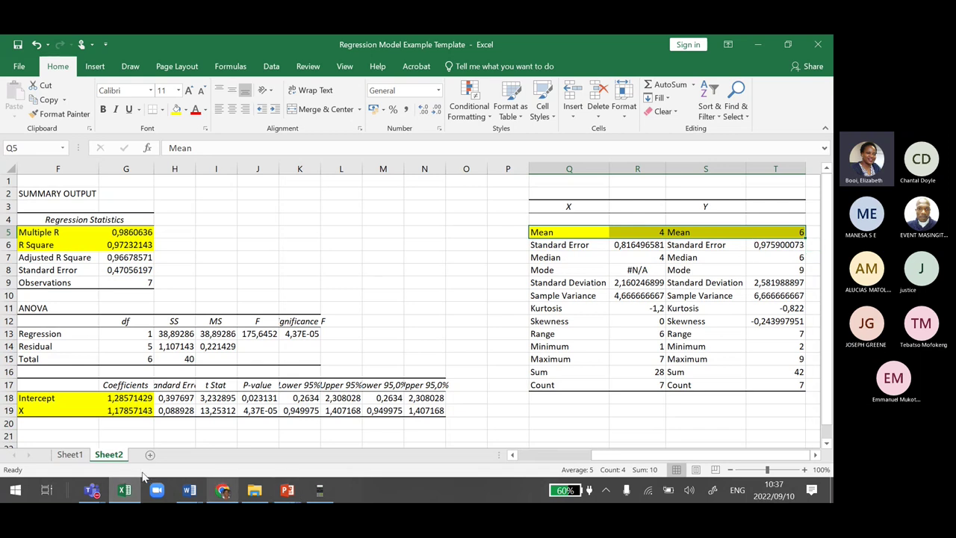
Step: Switch to the PowerPoint slide show displaying Exercise 1
mouse_move(227, 486)
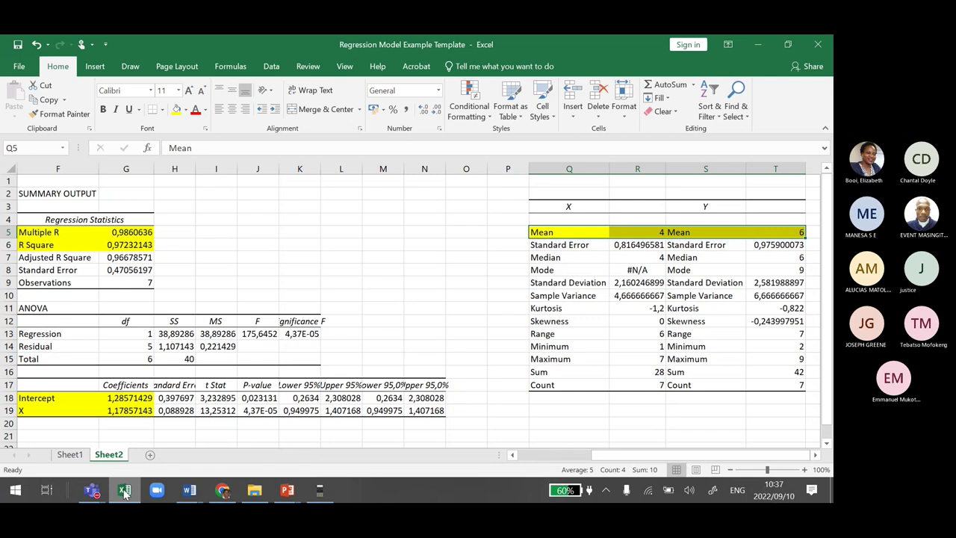
mouse_move(288, 489)
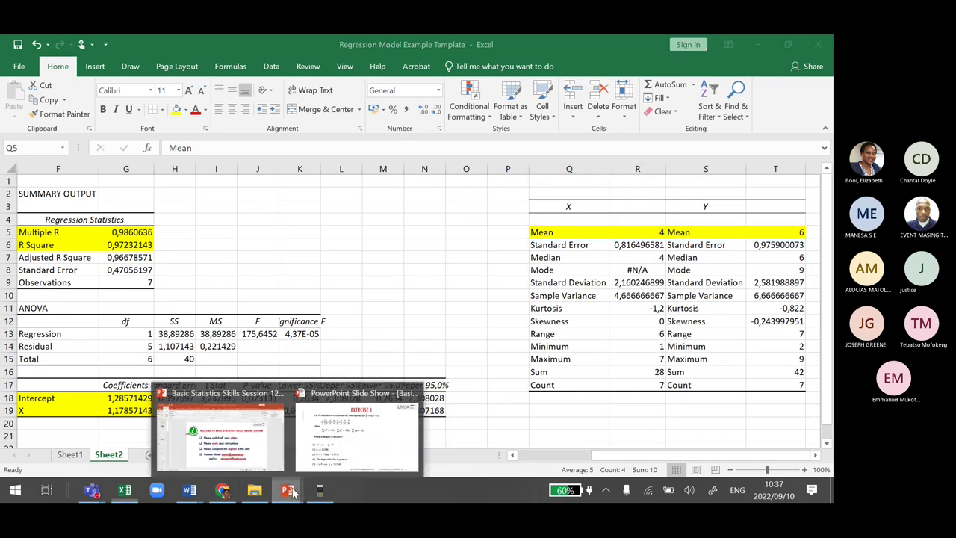
click(360, 448)
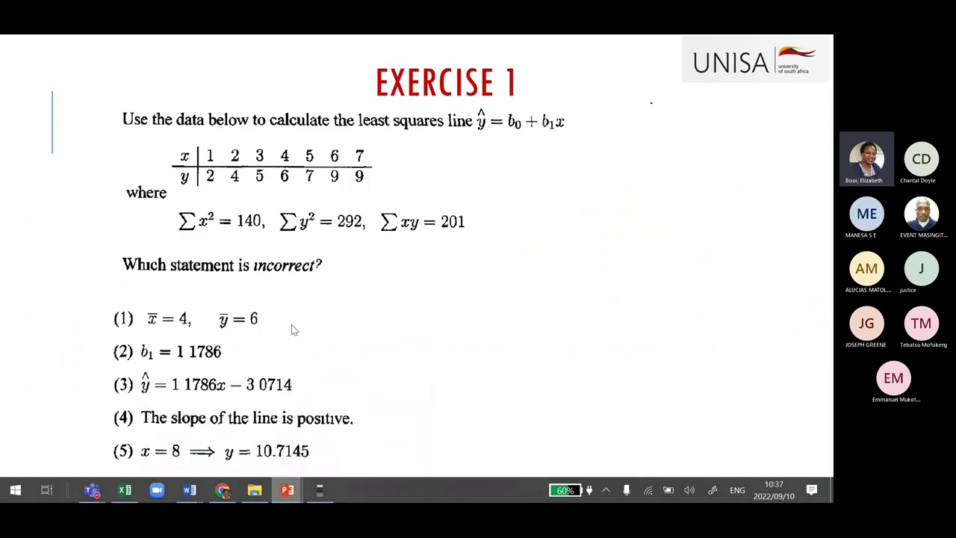